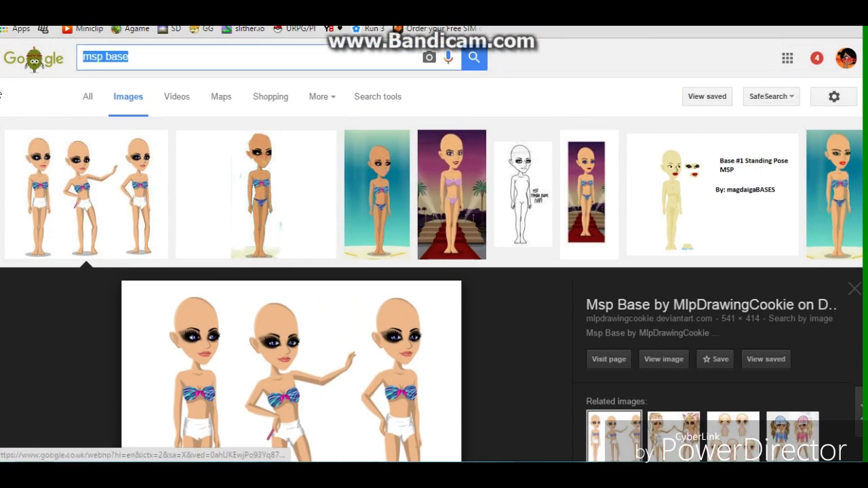
Search Google Images for "harley quinn" and browse the reference pictures.
text(harley quinn)
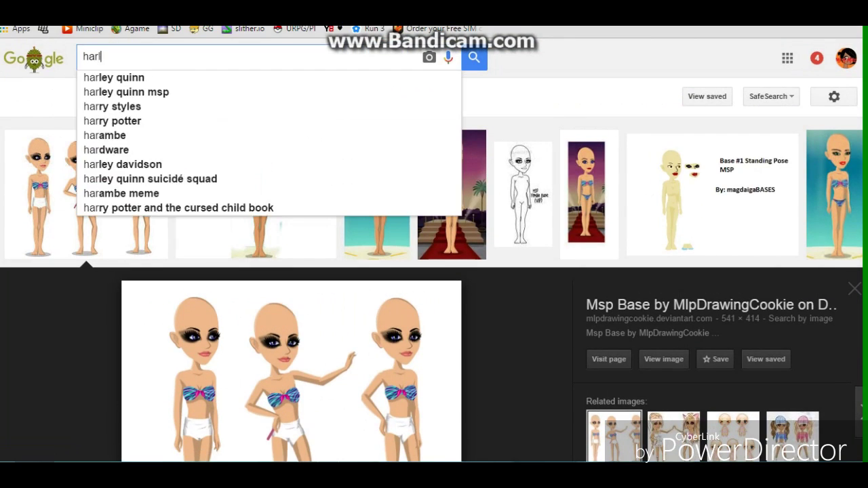
key(Return)
scroll(175, 190, down, 5)
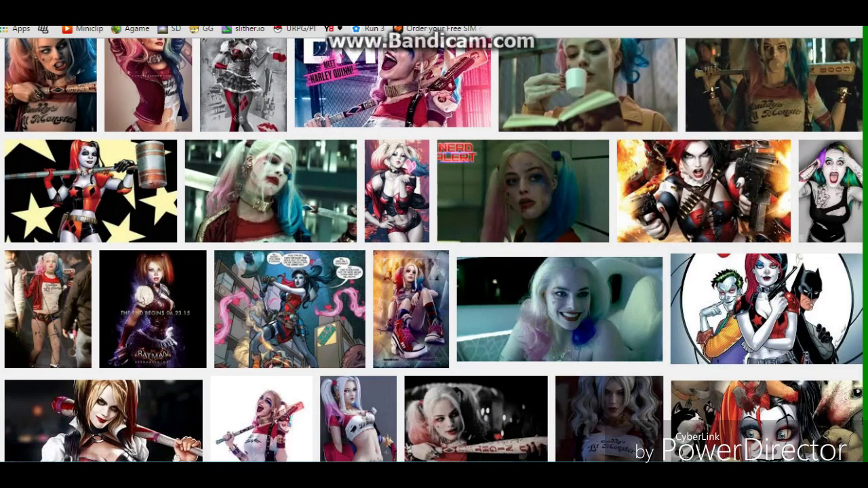
Switch to MyPaint and paint yellow hair over the left side of the middle doll's head with the G-pen.
click(282, 468)
mouse_move(407, 249)
mouse_down()
mouse_move(410, 291)
mouse_move(449, 165)
mouse_up()
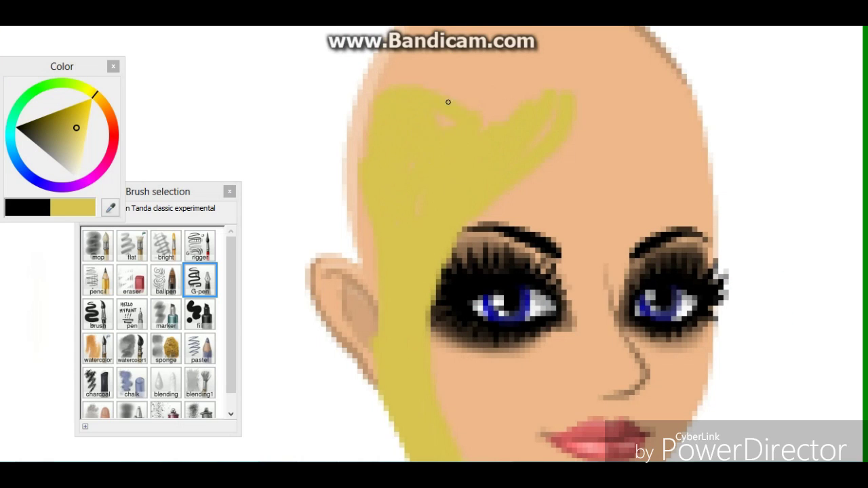
drag(436, 118, 370, 85)
key(Up)
key(Up)
key(Down)
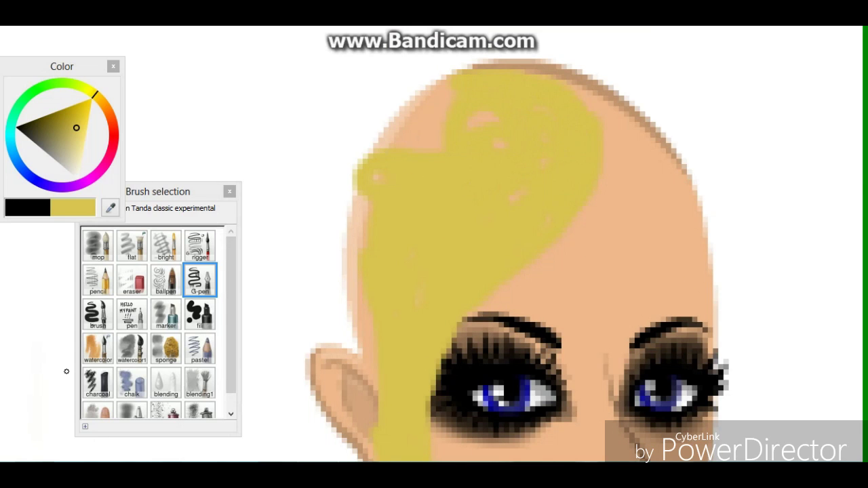
Fill the remaining skin gaps on the left side of the head with yellow using the brush preset.
click(99, 315)
drag(495, 75, 536, 59)
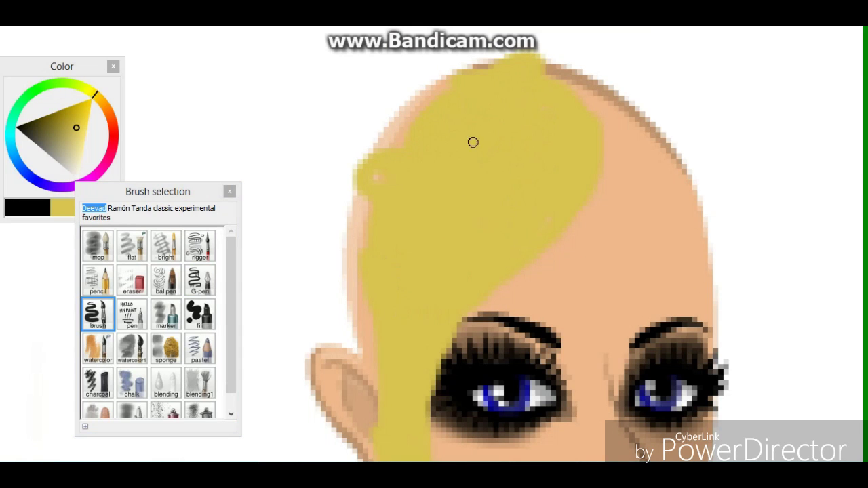
mouse_move(411, 307)
mouse_down()
mouse_move(362, 241)
mouse_move(407, 131)
mouse_move(489, 73)
mouse_up()
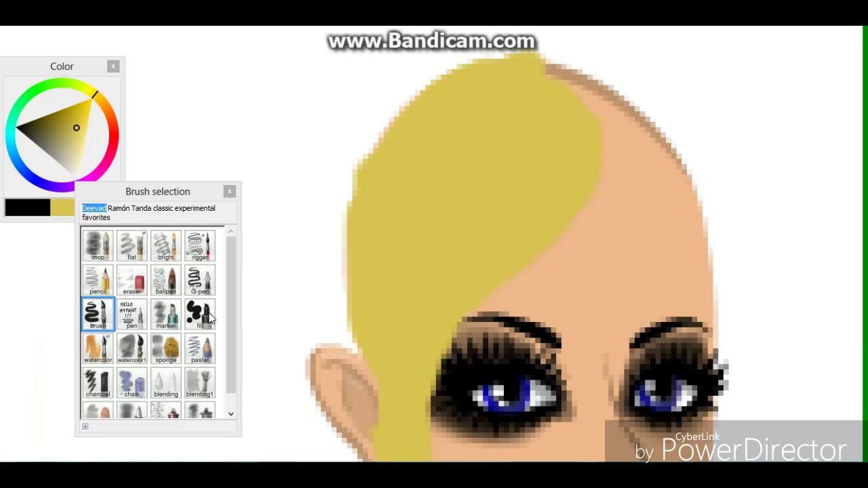
Draw a yellow strand with the G-pen from the parting down the right side of the face to the arm.
click(201, 281)
mouse_move(594, 139)
mouse_down()
mouse_move(669, 254)
mouse_move(729, 305)
mouse_up()
scroll(620, 307, down, 2)
scroll(575, 277, up, 1)
drag(427, 243, 425, 63)
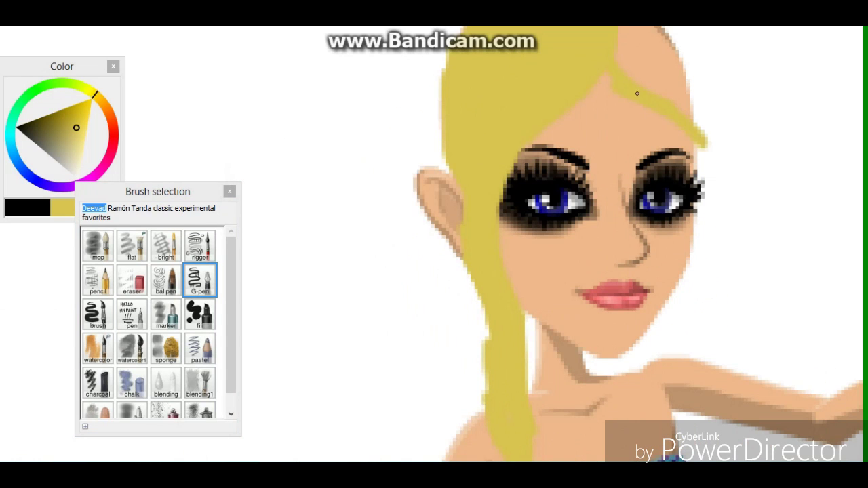
mouse_move(690, 163)
mouse_down()
mouse_move(712, 409)
mouse_move(710, 318)
mouse_move(728, 401)
mouse_move(705, 300)
mouse_move(716, 200)
mouse_move(698, 145)
mouse_up()
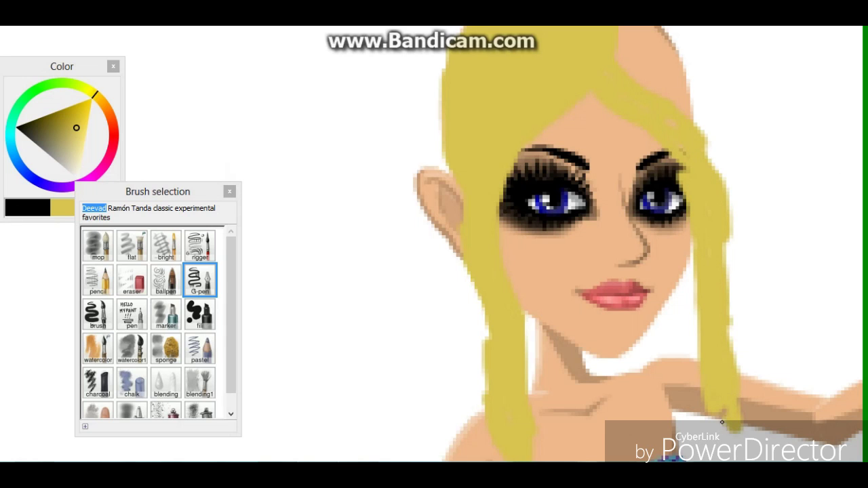
Fill out the yellow hair over the crown and both sides of the head with the brush preset.
key(Up)
click(97, 315)
mouse_move(723, 290)
mouse_down()
mouse_move(644, 122)
mouse_move(728, 272)
mouse_up()
drag(577, 86, 614, 71)
mouse_move(515, 55)
mouse_down()
mouse_move(443, 122)
mouse_move(434, 261)
mouse_move(453, 142)
mouse_move(448, 232)
mouse_up()
mouse_move(658, 67)
mouse_down()
mouse_move(748, 249)
mouse_move(719, 134)
mouse_move(576, 55)
mouse_up()
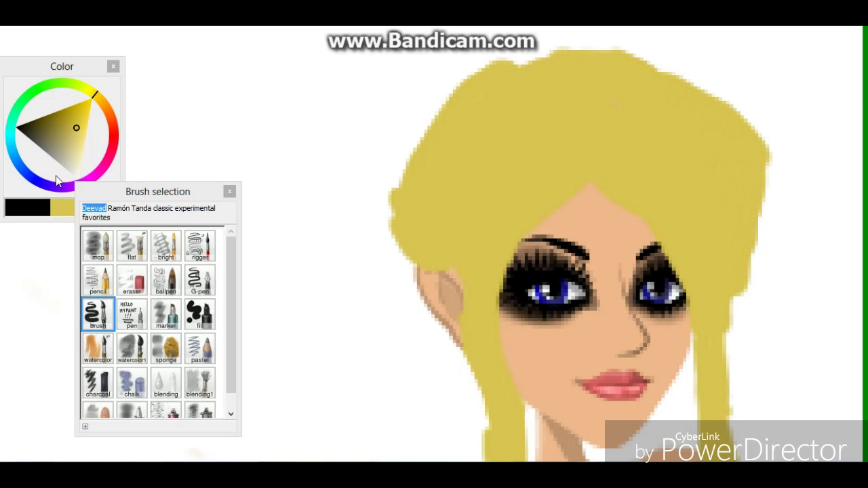
Choose a medium blue and paint an oval hair tie on each side of the hair.
drag(113, 147, 37, 176)
click(54, 154)
click(51, 148)
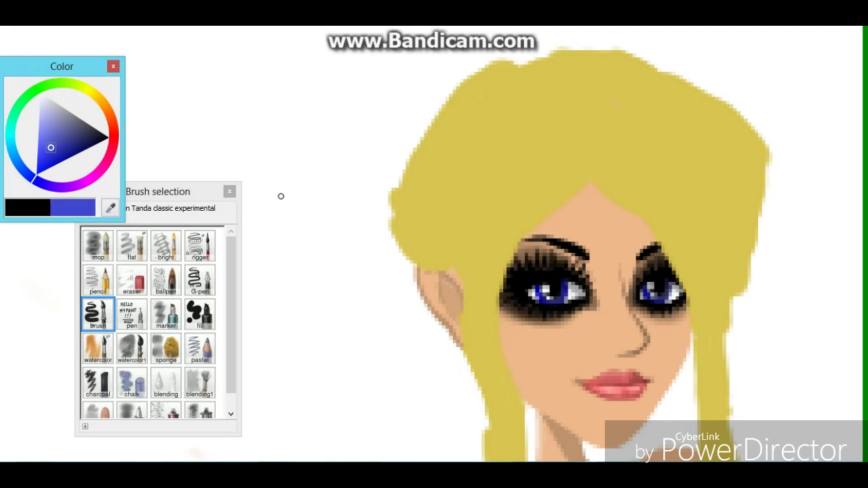
drag(392, 177, 391, 224)
drag(766, 129, 773, 176)
Sample the hair's yellow and start the left ponytail's upper outline from the blue tie with the G-pen.
click(199, 279)
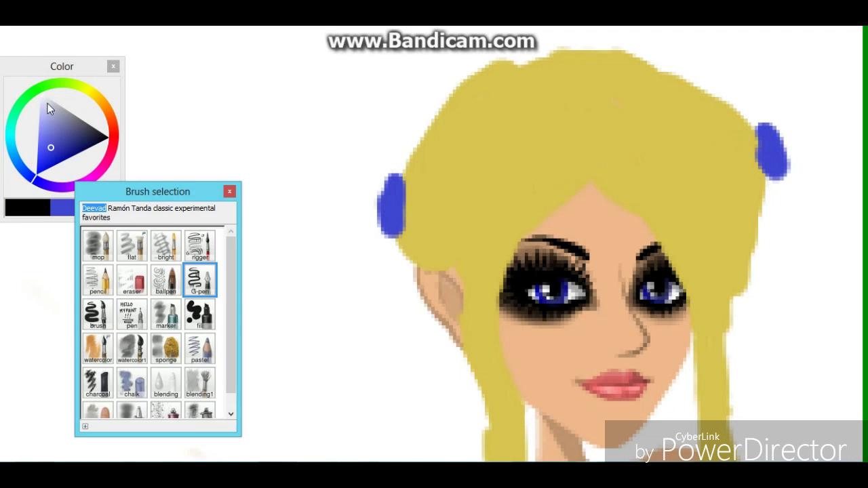
drag(138, 194, 200, 202)
click(111, 208)
click(434, 204)
mouse_move(390, 180)
mouse_down()
mouse_move(342, 136)
mouse_move(311, 144)
mouse_up()
drag(206, 202, 48, 145)
key(Down)
key(Down)
key(Up)
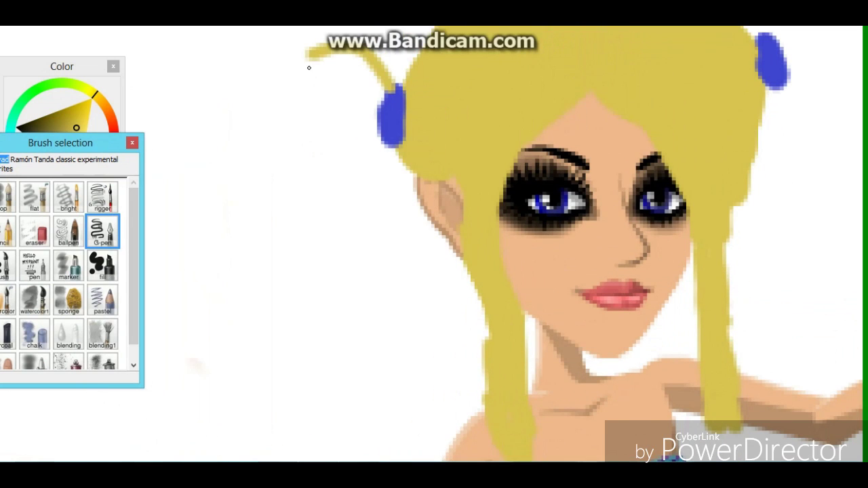
Choose red and paint over the right hair tie.
click(111, 120)
drag(110, 121, 114, 136)
drag(766, 40, 775, 85)
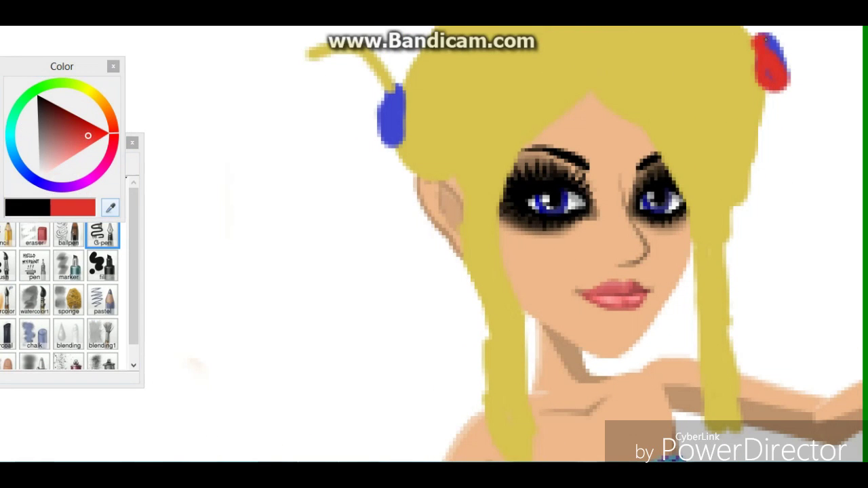
Sample the hair's yellow again and complete the left ponytail's outline down to jagged tips at the shoulder.
click(107, 207)
click(319, 53)
mouse_move(316, 55)
mouse_down()
mouse_move(269, 120)
mouse_move(332, 318)
mouse_up()
mouse_move(388, 146)
mouse_down()
mouse_move(480, 363)
mouse_move(442, 444)
mouse_move(325, 302)
mouse_up()
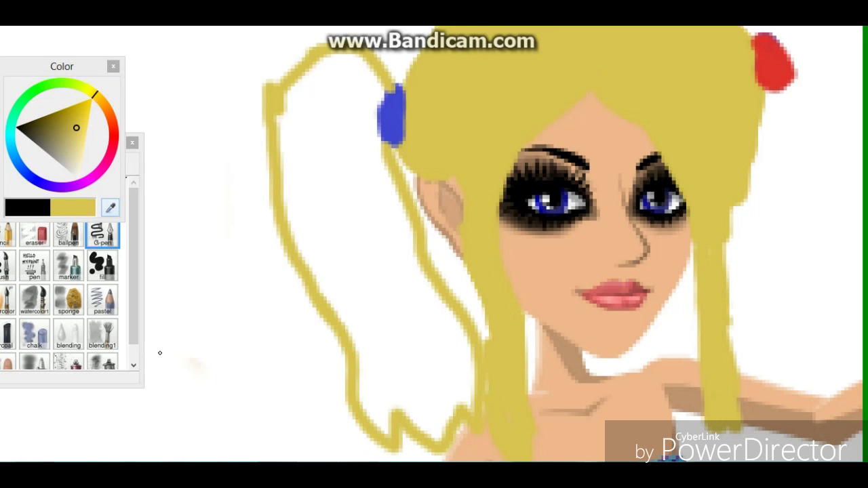
Widen and reposition the brush selection window so that all its presets are visible.
drag(143, 177, 186, 177)
mouse_move(106, 147)
mouse_down()
mouse_move(177, 147)
mouse_move(157, 157)
mouse_up()
click(66, 230)
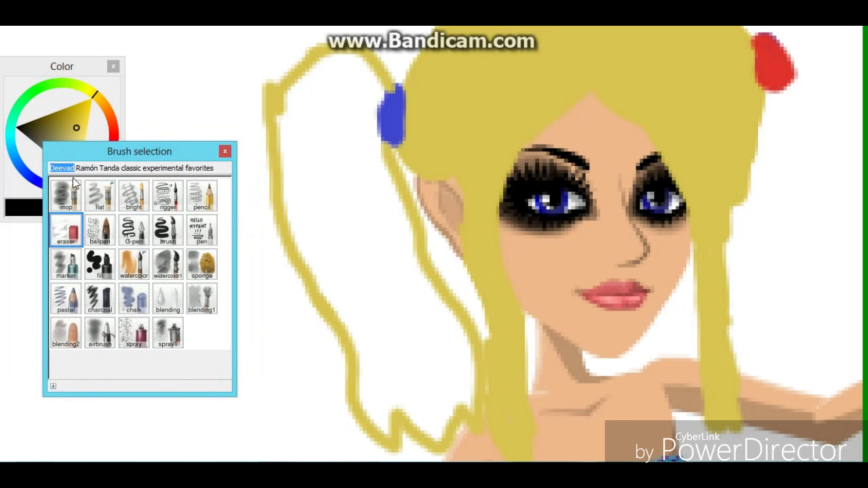
Try the fill and rigger brushes inside the left ponytail's outline.
click(103, 261)
drag(359, 245, 351, 269)
key(ctrl+z)
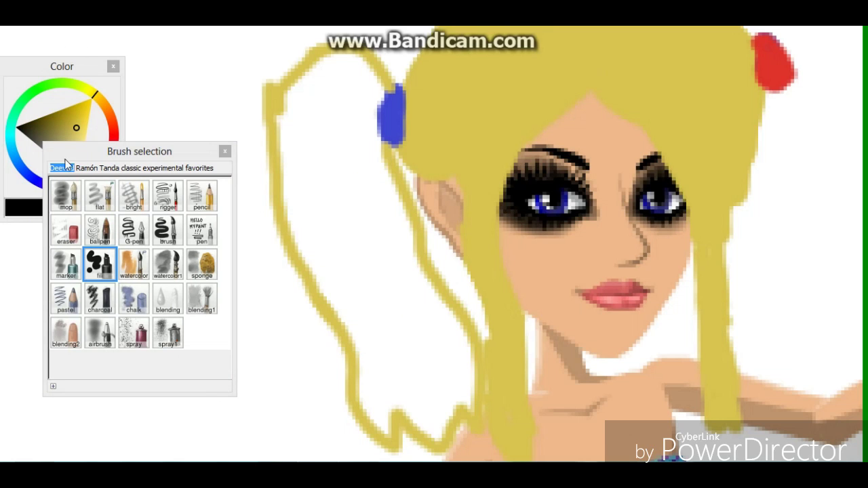
click(168, 195)
drag(378, 226, 362, 307)
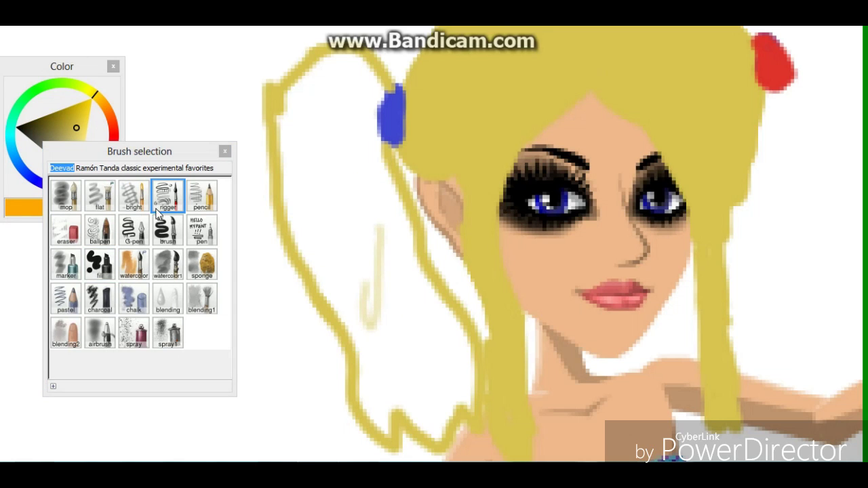
Fill the inside of the left ponytail with yellow using the brush preset.
click(166, 229)
mouse_move(341, 194)
mouse_down()
mouse_move(326, 230)
mouse_move(328, 201)
mouse_up()
mouse_move(374, 88)
mouse_down()
mouse_move(371, 141)
mouse_move(379, 87)
mouse_move(364, 110)
mouse_move(342, 62)
mouse_move(294, 123)
mouse_move(300, 85)
mouse_move(312, 289)
mouse_move(324, 291)
mouse_move(369, 409)
mouse_move(332, 268)
mouse_move(411, 402)
mouse_move(442, 432)
mouse_move(412, 407)
mouse_move(463, 400)
mouse_move(436, 424)
mouse_move(463, 318)
mouse_move(406, 338)
mouse_move(354, 264)
mouse_move(394, 253)
mouse_move(397, 192)
mouse_move(349, 208)
mouse_move(279, 95)
mouse_up()
Outline the right ponytail in yellow with the G-pen, from the red tie down to jagged tips over the arm.
key(Right)
key(Right)
key(Right)
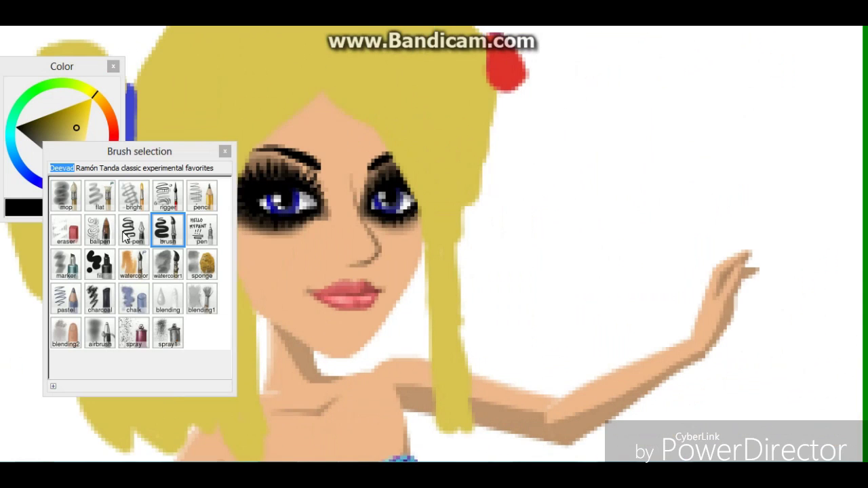
click(202, 198)
click(205, 231)
click(138, 243)
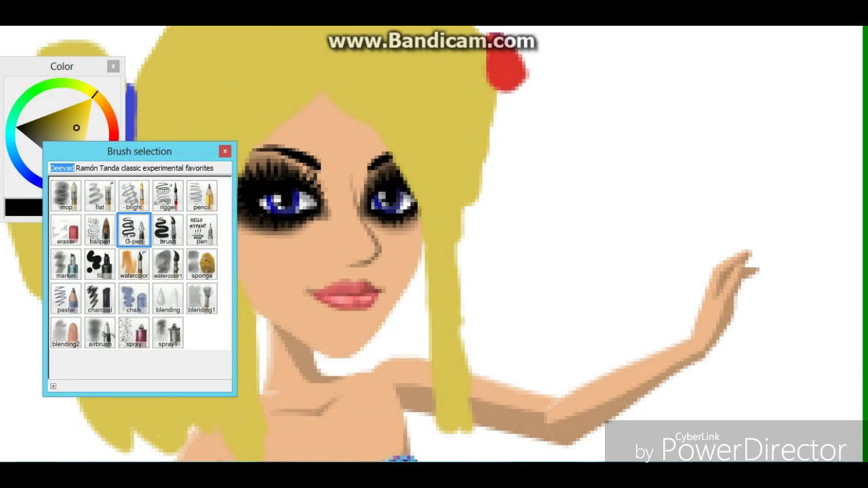
scroll(547, 154, up, 2)
mouse_move(497, 125)
mouse_down()
mouse_move(591, 117)
mouse_move(634, 234)
mouse_up()
key(Left)
key(Down)
key(Down)
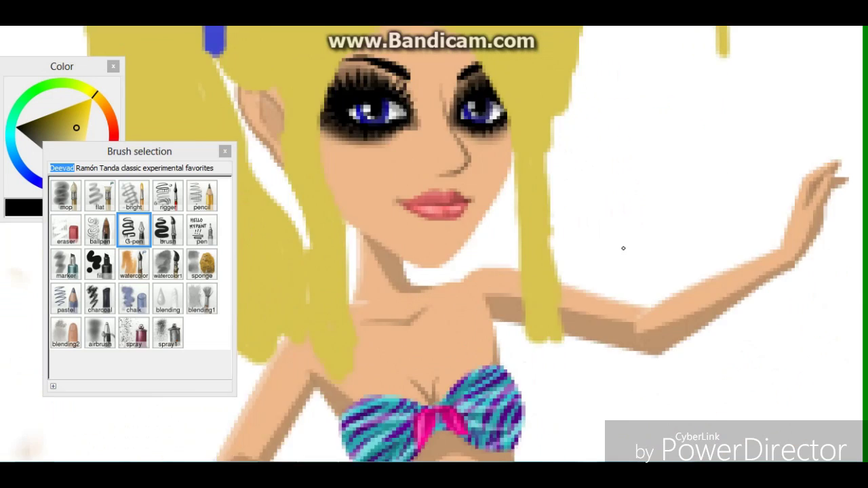
key(Up)
mouse_move(725, 132)
mouse_down()
mouse_move(742, 366)
mouse_move(707, 432)
mouse_up()
mouse_move(596, 90)
mouse_down()
mouse_move(614, 114)
mouse_move(627, 364)
mouse_move(696, 422)
mouse_up()
Fill the inside of the right ponytail with yellow using the brush preset.
click(167, 231)
drag(644, 94, 634, 47)
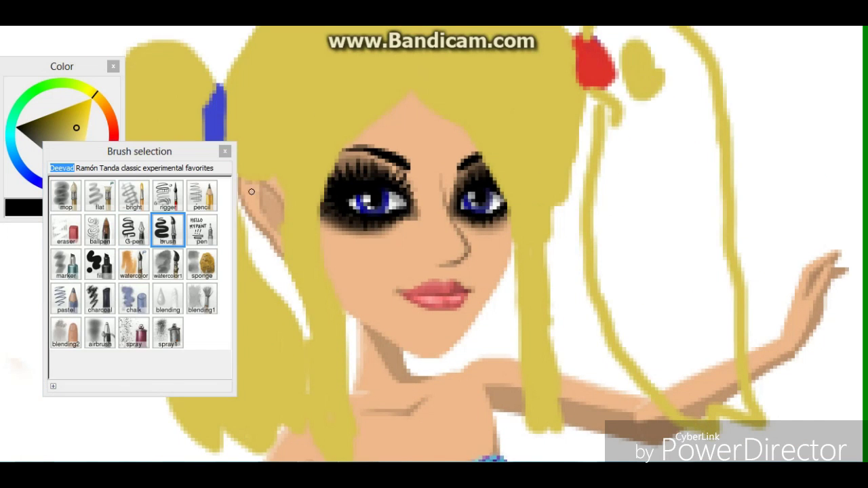
key(Up)
mouse_move(616, 144)
mouse_down()
mouse_move(620, 186)
mouse_move(635, 118)
mouse_move(712, 213)
mouse_move(655, 194)
mouse_move(611, 206)
mouse_up()
scroll(610, 207, down, 3)
mouse_move(705, 136)
mouse_down()
mouse_move(674, 184)
mouse_move(719, 224)
mouse_move(726, 378)
mouse_move(685, 401)
mouse_move(651, 331)
mouse_move(678, 236)
mouse_move(712, 238)
mouse_move(600, 152)
mouse_move(597, 202)
mouse_up()
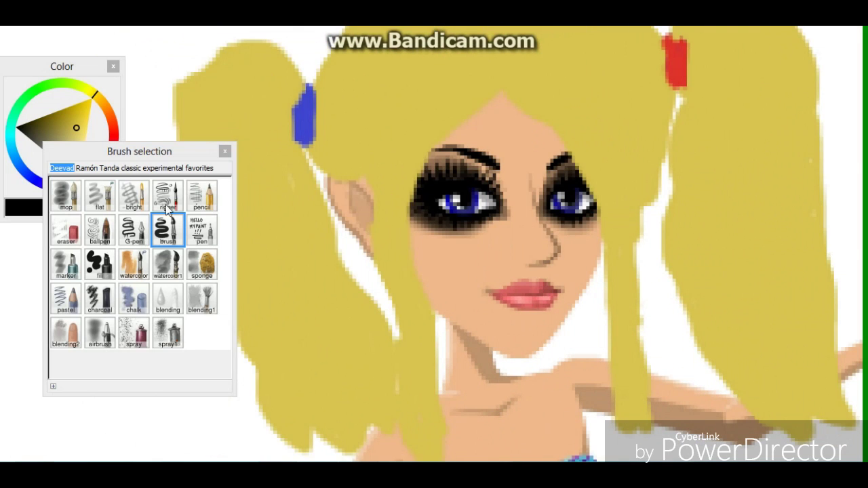
Paint a stroke with the bright brush on the hair above the left ear.
click(166, 201)
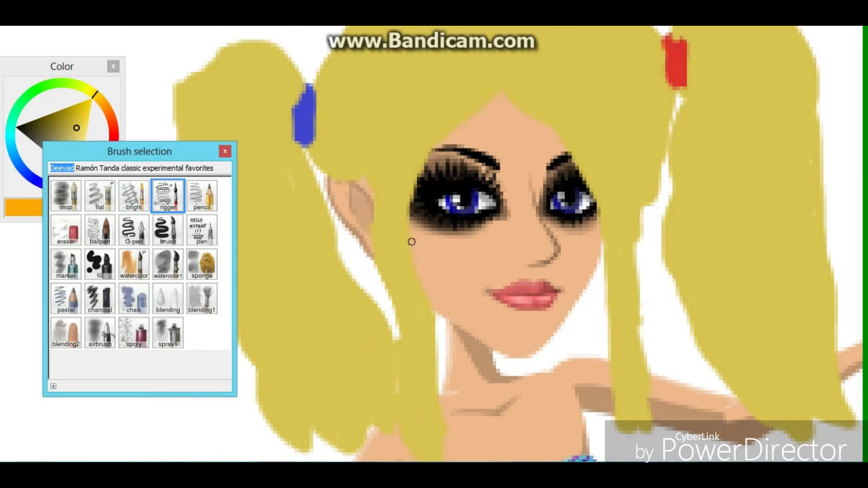
click(197, 229)
click(202, 262)
click(100, 196)
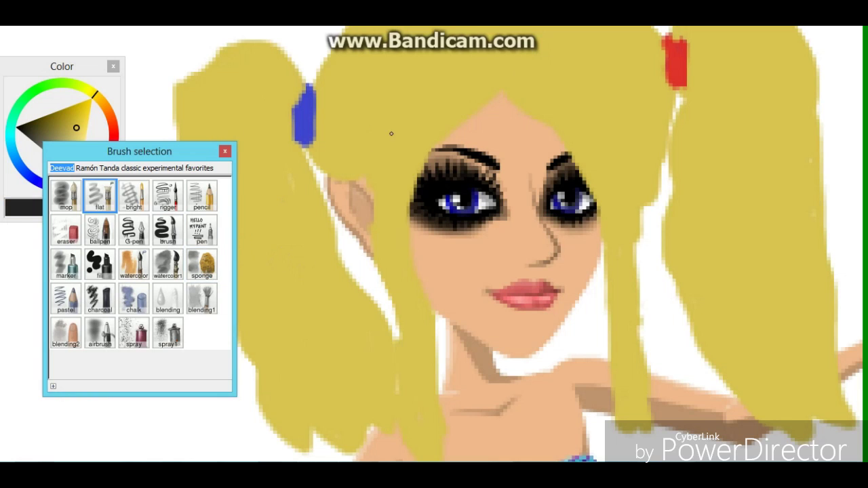
click(133, 196)
drag(388, 130, 369, 198)
Choose a pale beige-yellow and paint a highlight patch on the left side of the hair.
click(60, 126)
click(68, 142)
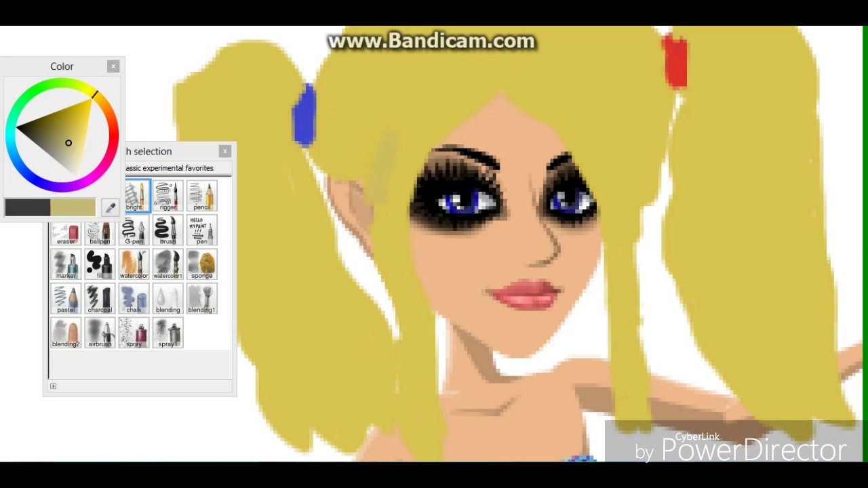
click(72, 155)
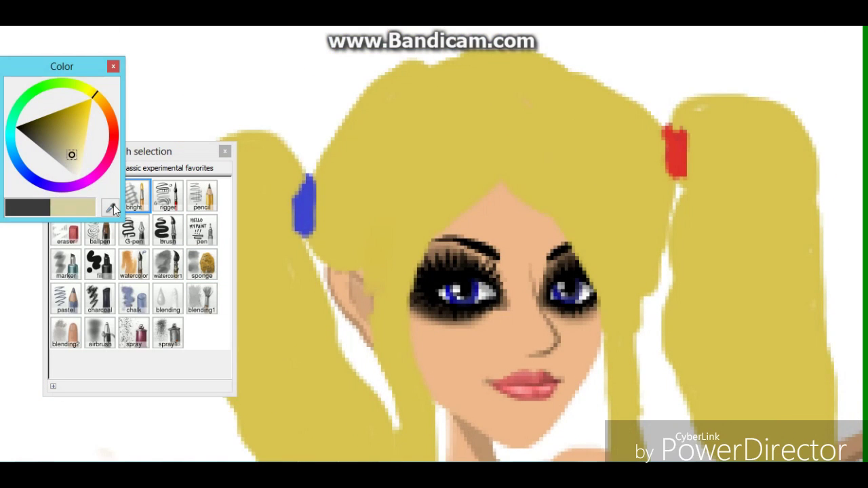
click(166, 240)
click(195, 236)
mouse_move(363, 202)
mouse_down()
mouse_move(415, 192)
mouse_move(346, 193)
mouse_up()
Paint pale zigzag highlight strokes on the right side of the hair with the G-pen.
click(168, 229)
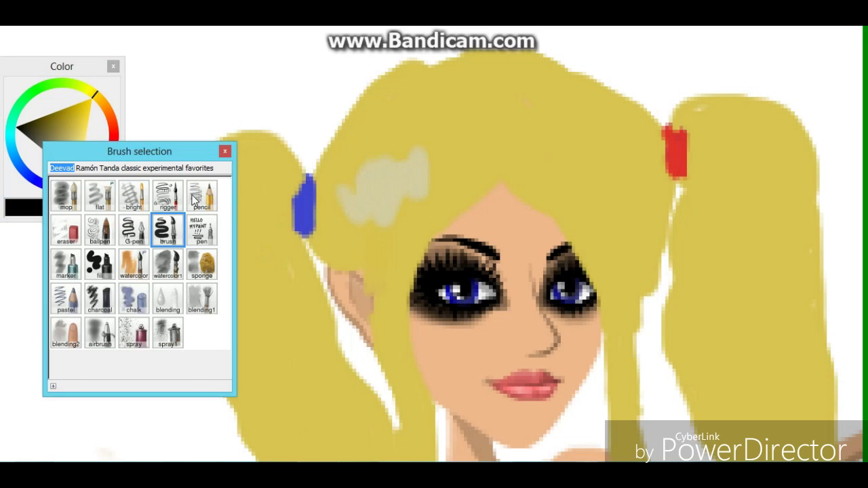
click(194, 200)
click(135, 230)
mouse_move(551, 140)
mouse_down()
mouse_move(574, 133)
mouse_move(643, 166)
mouse_up()
Choose a darker beige and add shading strokes next to the highlights on both sides of the hair.
click(61, 127)
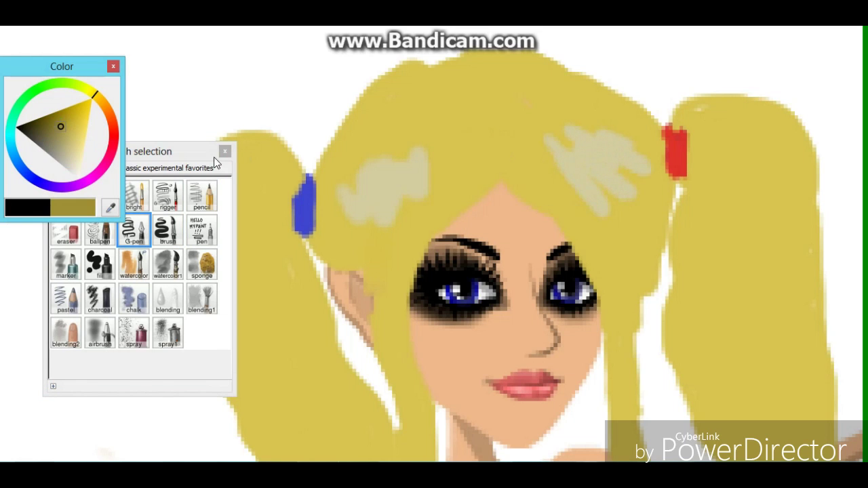
click(82, 183)
click(568, 166)
click(64, 149)
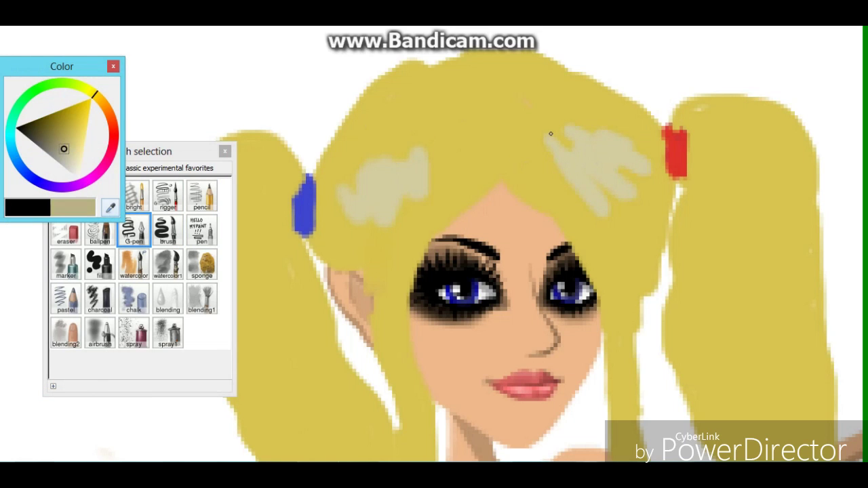
drag(555, 158, 572, 179)
drag(415, 159, 343, 190)
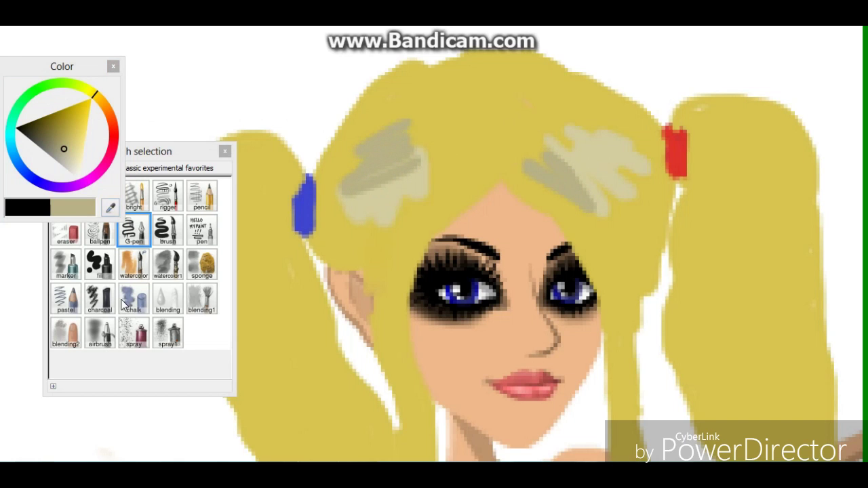
Smooth the highlight and shading strokes on both sides of the hair with the blending brush.
click(168, 298)
mouse_move(384, 161)
mouse_down()
mouse_move(411, 117)
mouse_move(368, 177)
mouse_move(357, 124)
mouse_up()
mouse_move(542, 163)
mouse_down()
mouse_move(602, 169)
mouse_move(617, 223)
mouse_move(538, 151)
mouse_up()
Choose a pale beige-yellow and paint highlight strokes on the right ponytail with the G-pen.
key(Right)
key(Right)
key(Right)
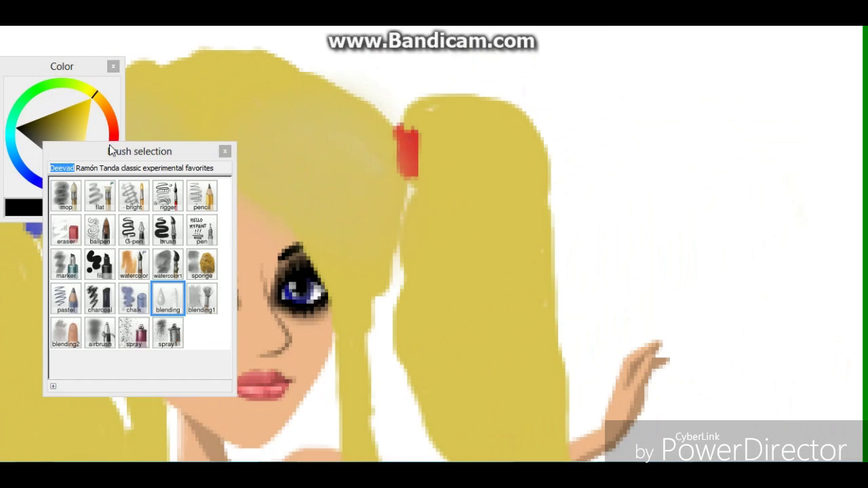
drag(110, 151, 93, 251)
click(72, 140)
click(72, 149)
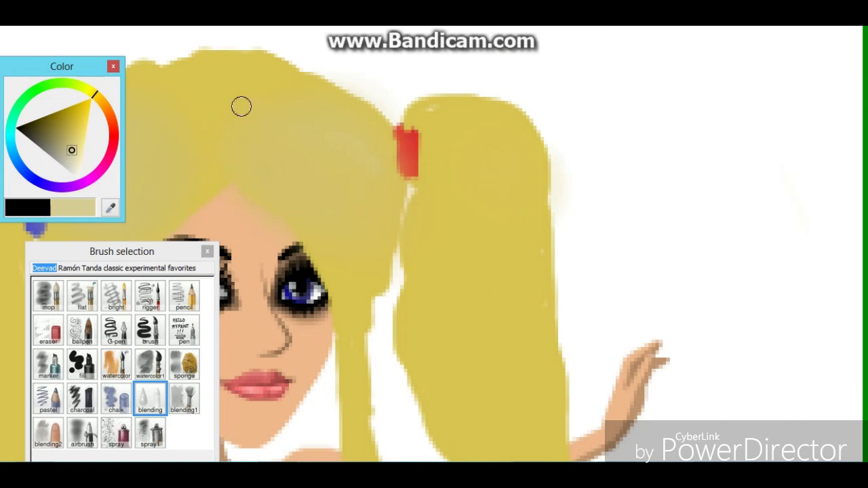
click(170, 311)
mouse_move(505, 184)
mouse_down()
mouse_move(564, 237)
mouse_move(502, 188)
mouse_up()
click(103, 344)
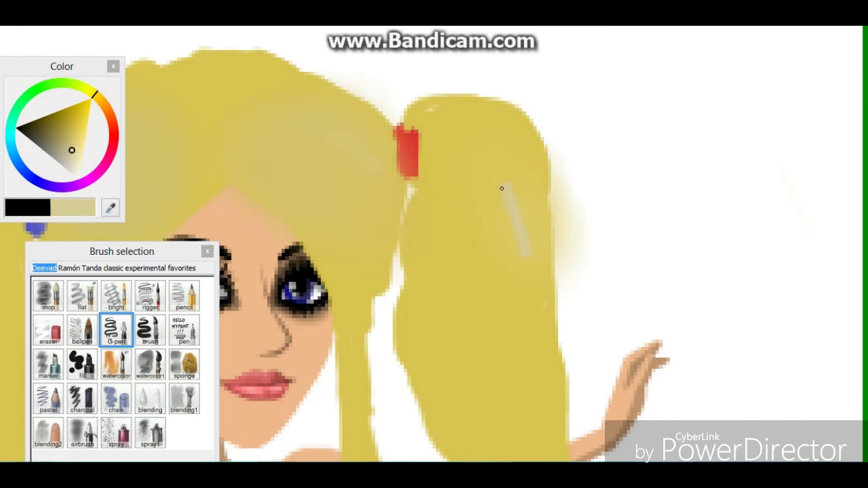
Add darker beige strokes to the right ponytail and smooth them with the blending brush.
click(63, 148)
mouse_move(464, 210)
mouse_down()
mouse_move(484, 271)
mouse_move(422, 225)
mouse_up()
click(160, 405)
mouse_move(505, 196)
mouse_down()
mouse_move(476, 257)
mouse_move(442, 222)
mouse_move(496, 209)
mouse_move(440, 219)
mouse_up()
Choose a pale beige-yellow and paint highlight strokes on the pigtail with the blue tie using the G-pen.
key(Left)
key(Left)
key(Left)
key(Left)
key(Left)
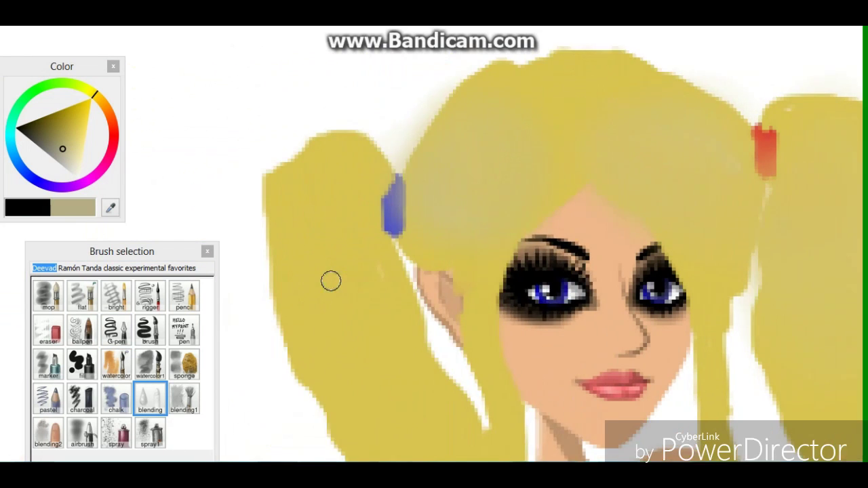
click(116, 331)
scroll(380, 233, down, 3)
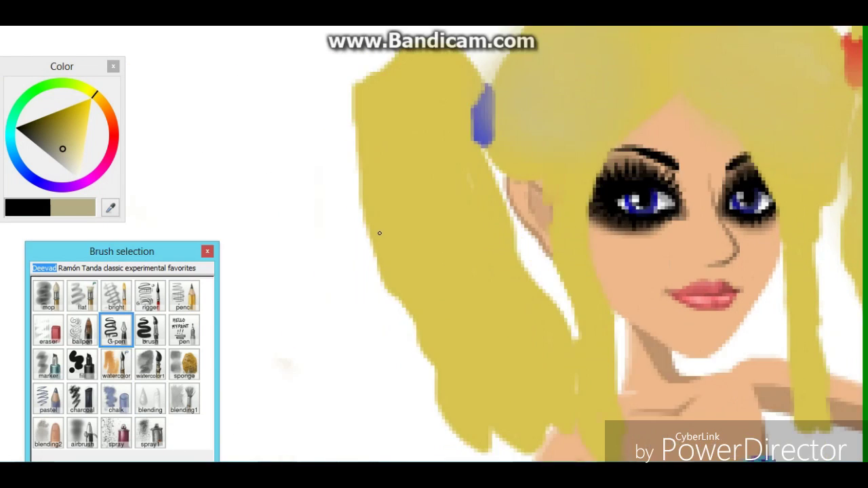
click(72, 144)
drag(410, 102, 447, 204)
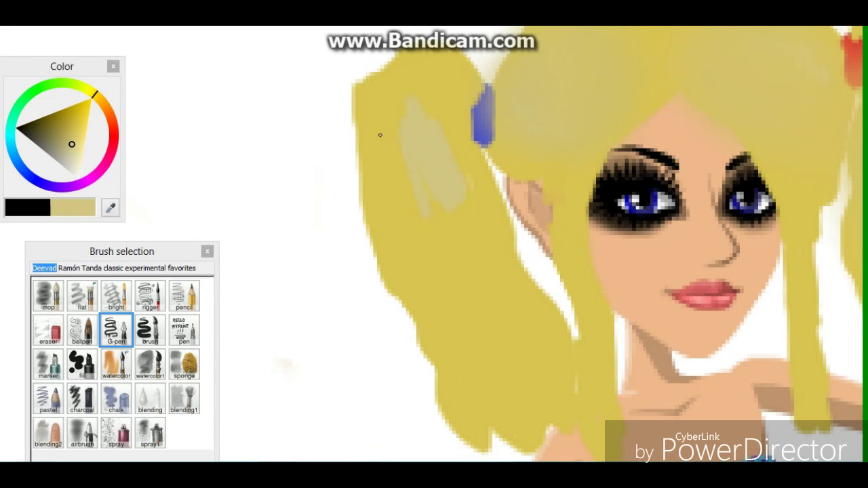
Add progressively darker greyish-beige strokes beside the blue-tied pigtail's highlights and smooth them with the blending brush.
click(64, 147)
mouse_move(407, 148)
mouse_down()
mouse_move(451, 222)
mouse_move(412, 213)
mouse_up()
drag(70, 157, 59, 148)
drag(385, 170, 405, 221)
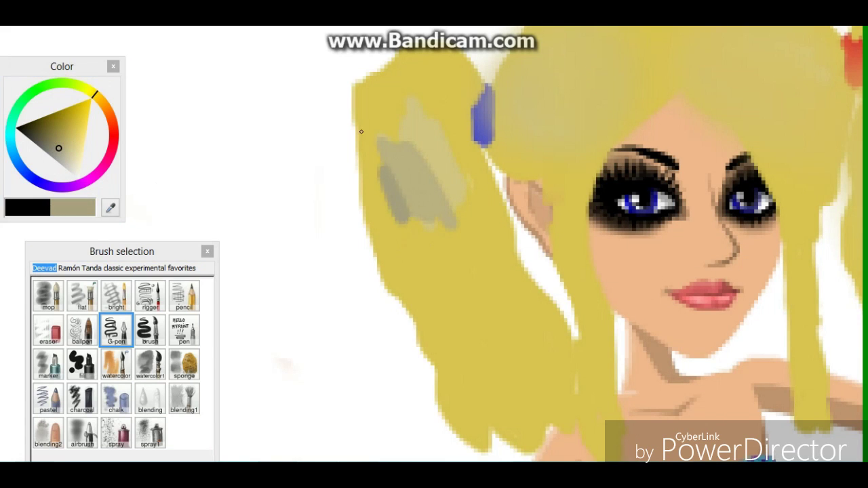
drag(361, 131, 409, 223)
click(150, 399)
mouse_move(452, 204)
mouse_down()
mouse_move(393, 187)
mouse_move(368, 141)
mouse_up()
key(Down)
key(Down)
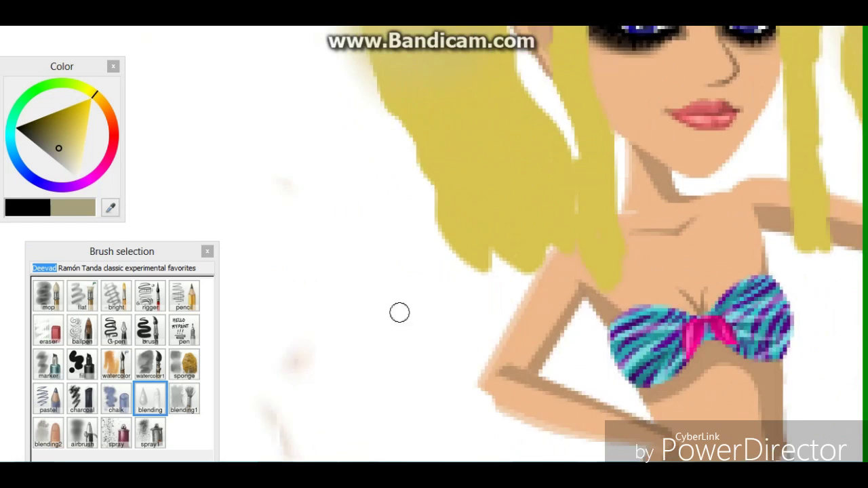
Choose a pale beige-yellow and paint a highlight stroke down each front hair strand beside the face with the brush.
key(Up)
key(Up)
key(Right)
key(Right)
key(Right)
key(Left)
key(Left)
key(Down)
click(73, 148)
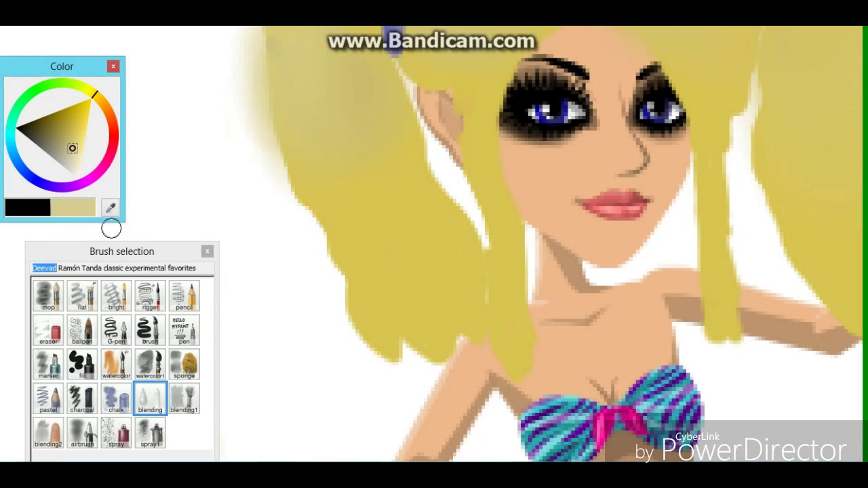
click(150, 330)
drag(478, 130, 516, 292)
drag(698, 65, 717, 197)
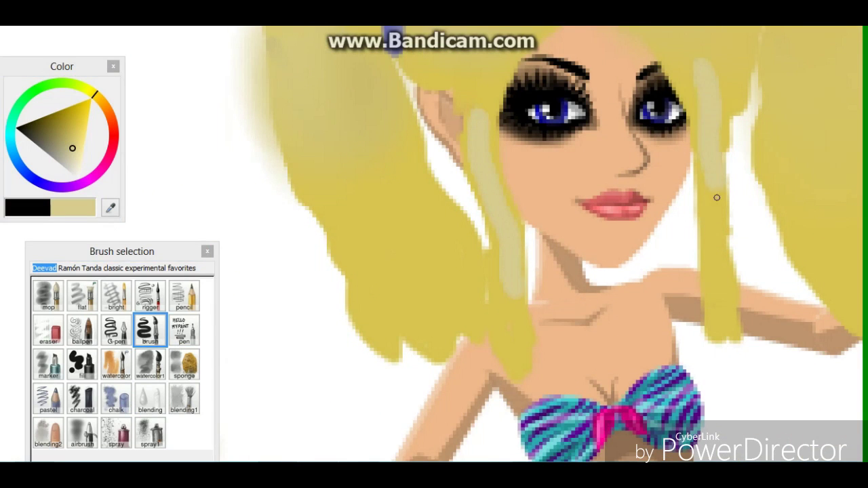
Smooth the highlight strokes on both front strands with the blending brush.
click(143, 405)
mouse_move(479, 136)
mouse_down()
mouse_move(509, 269)
mouse_move(504, 249)
mouse_up()
key(Right)
key(Right)
mouse_move(517, 111)
mouse_down()
mouse_move(529, 93)
mouse_move(490, 101)
mouse_up()
key(Left)
key(Left)
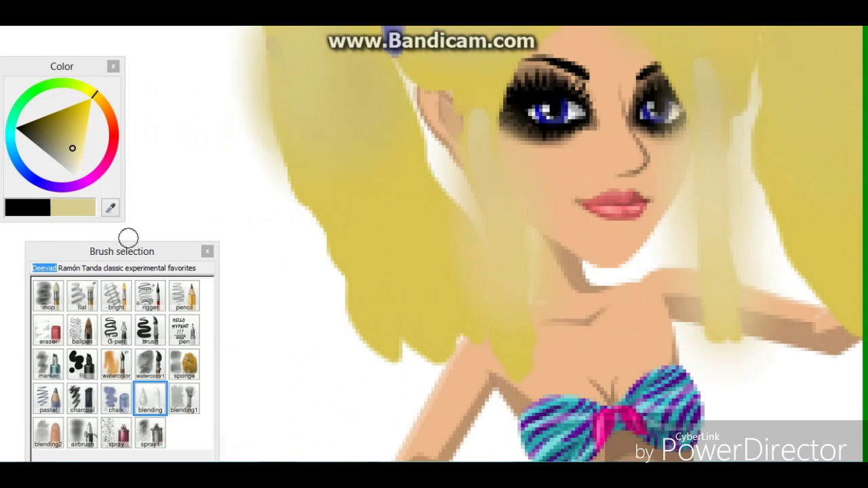
Paint white over the blending smudges on the background around both front strands, using the G-pen for the narrow gaps.
click(150, 330)
mouse_move(743, 195)
mouse_down()
mouse_move(740, 258)
mouse_move(768, 253)
mouse_up()
drag(757, 215, 742, 149)
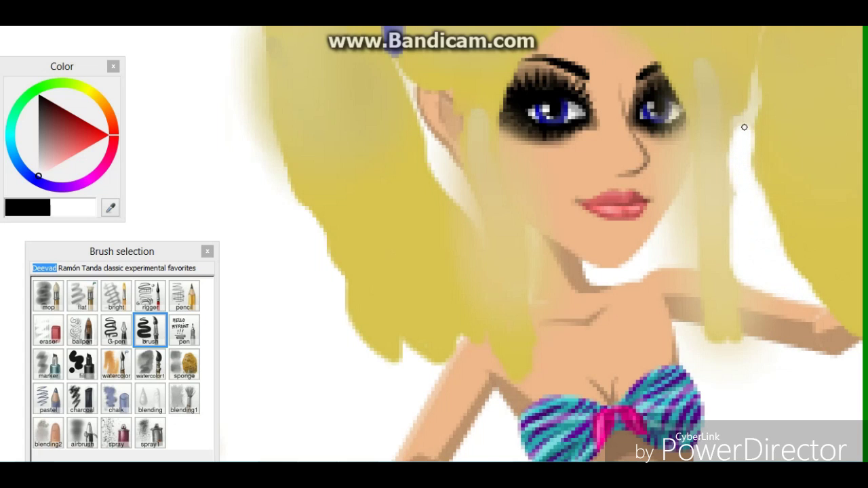
mouse_move(687, 204)
mouse_down()
mouse_move(687, 249)
mouse_move(687, 194)
mouse_up()
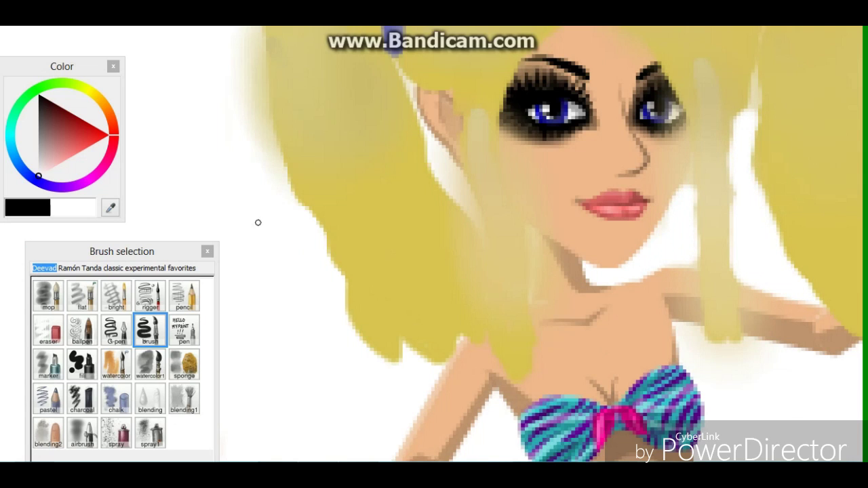
key(Left)
drag(548, 190, 557, 201)
click(184, 329)
click(116, 330)
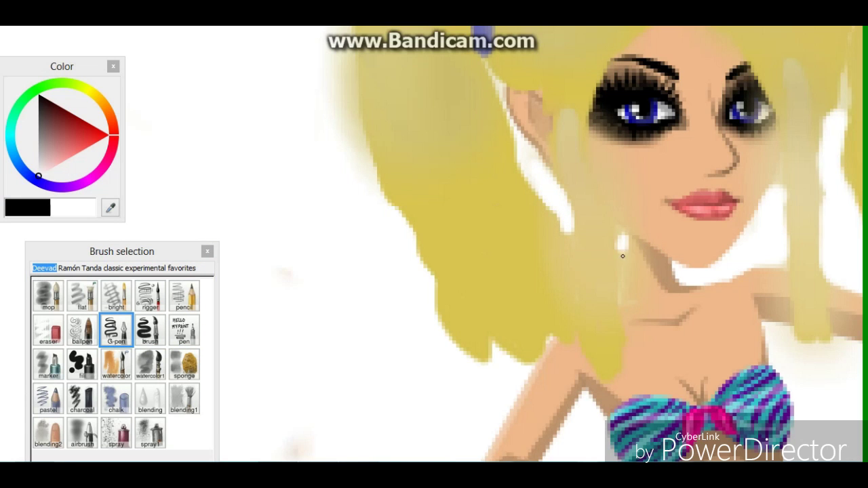
drag(622, 256, 622, 293)
Smooth the shading at the hair parting and on the blue-tied pigtail further with the blending brush.
key(Right)
key(Right)
key(Right)
key(Up)
key(Up)
key(Left)
key(Left)
key(Right)
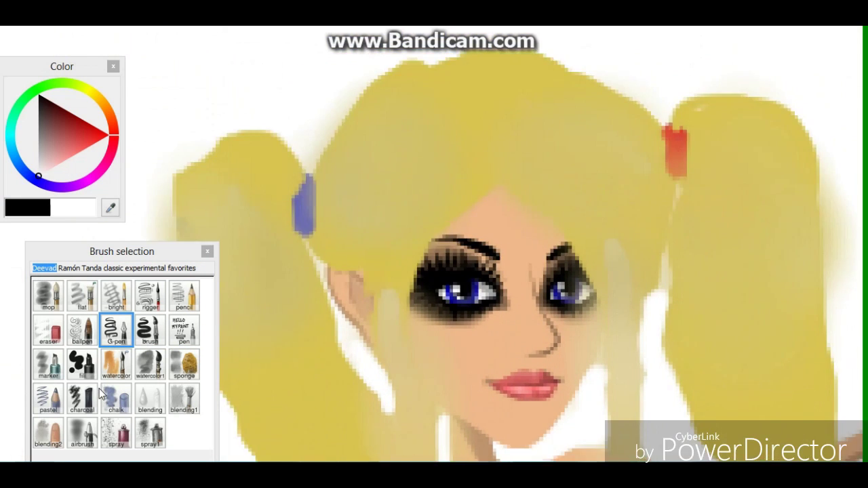
click(150, 398)
scroll(355, 74, down, 3)
Sample the skin tone from the face and touch up the smudged skin beside the front strands with the brush.
click(111, 208)
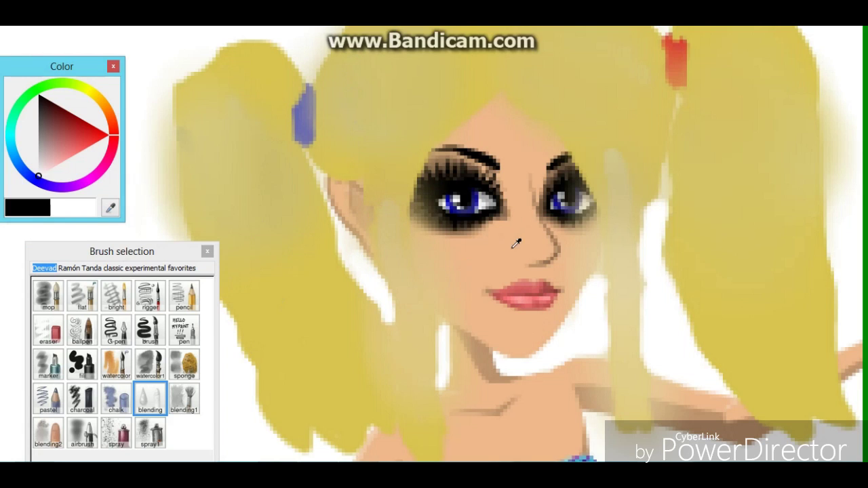
click(516, 244)
click(150, 308)
click(150, 328)
scroll(502, 224, right, 3)
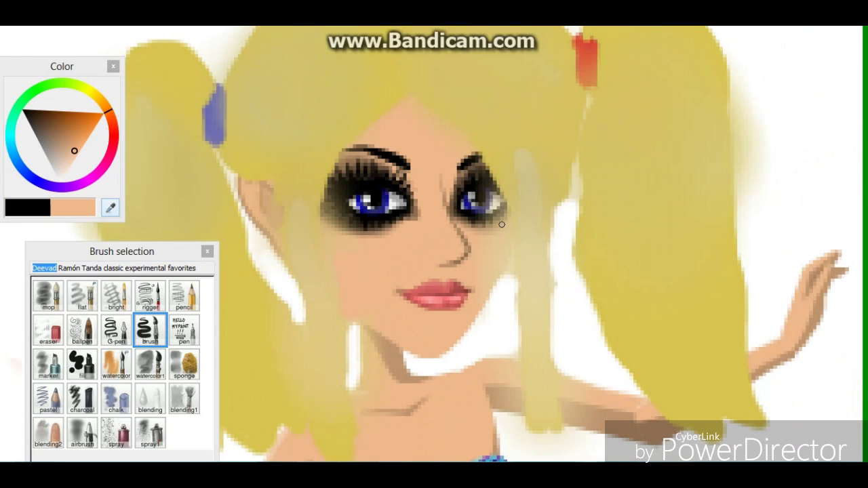
Choose a pale yellow, add a highlight to the lower part of the red-tied pigtail, and blend it.
click(57, 146)
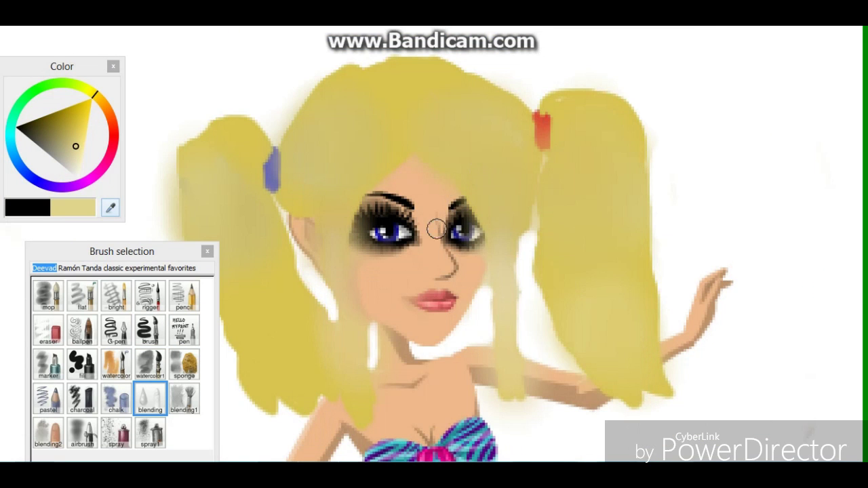
scroll(413, 306, down, 2)
scroll(412, 306, up, 1)
key(Down)
key(Up)
key(Left)
key(Down)
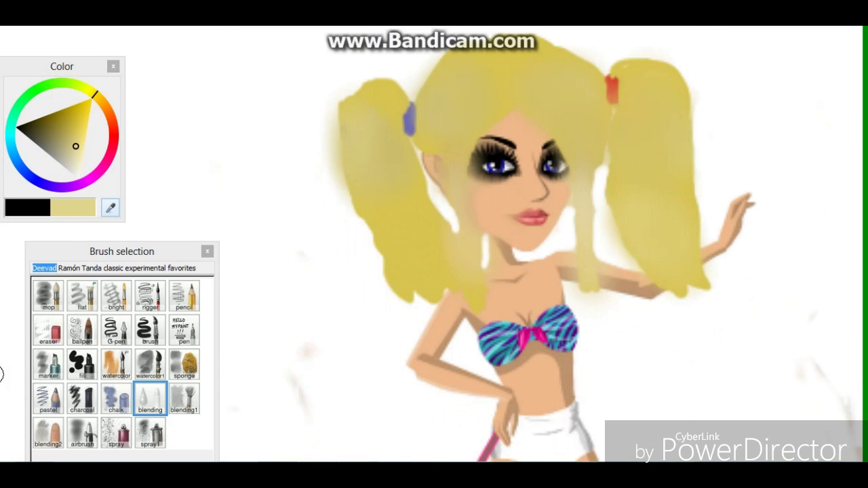
Choose a blue-violet and cover the lower end of the blue-tied pigtail with it using the brush.
click(115, 136)
click(42, 183)
click(60, 143)
mouse_move(388, 243)
mouse_down()
mouse_move(388, 278)
mouse_move(411, 297)
mouse_move(443, 296)
mouse_up()
click(116, 330)
click(147, 322)
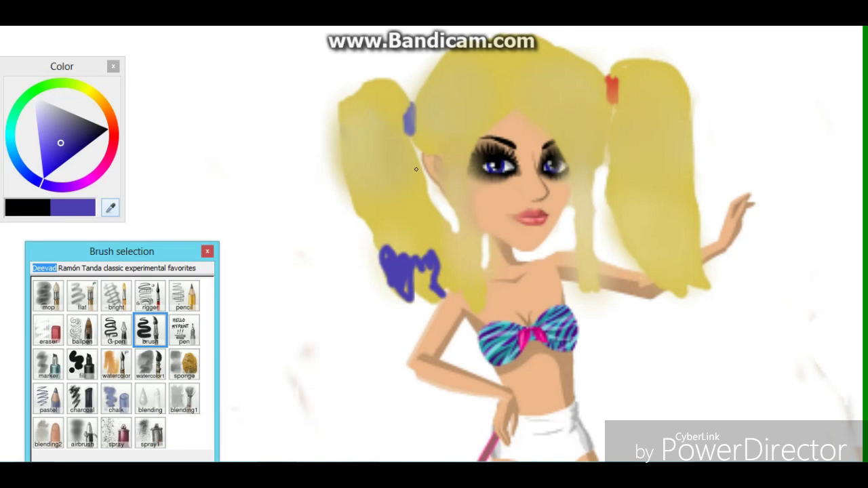
mouse_move(388, 239)
mouse_down()
mouse_move(423, 277)
mouse_move(447, 236)
mouse_move(441, 280)
mouse_up()
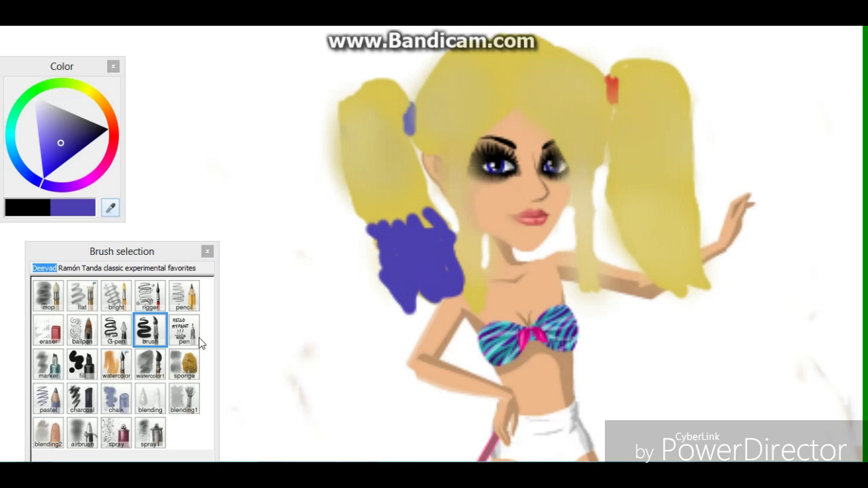
Blend the upper edge and the middle of the blue pigtail end into the blonde hair.
click(150, 399)
mouse_move(374, 217)
mouse_down()
mouse_move(420, 285)
mouse_move(380, 256)
mouse_up()
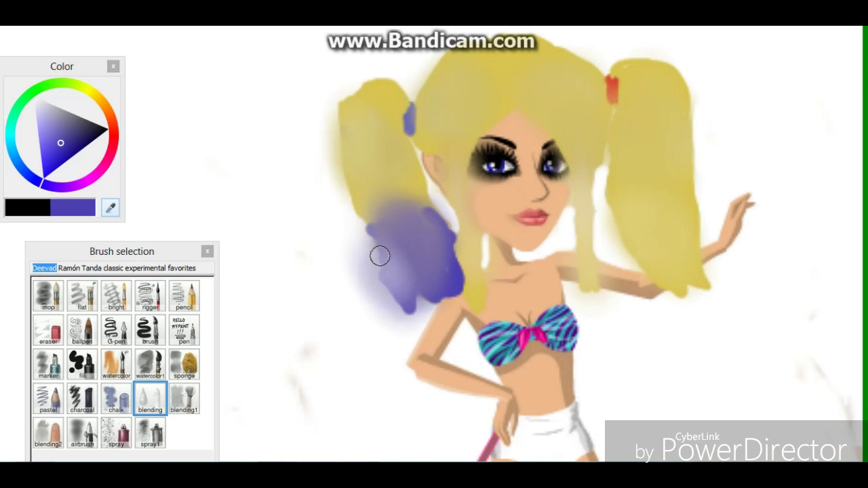
drag(423, 233, 453, 282)
Paint white over the blue smudge outside the outer edge of the pigtail with the brush.
click(42, 101)
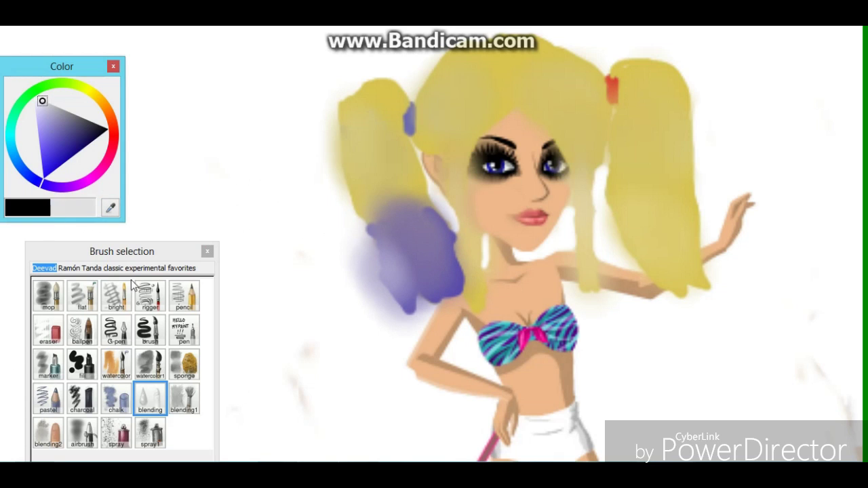
drag(361, 280, 386, 312)
click(184, 296)
click(150, 298)
click(149, 333)
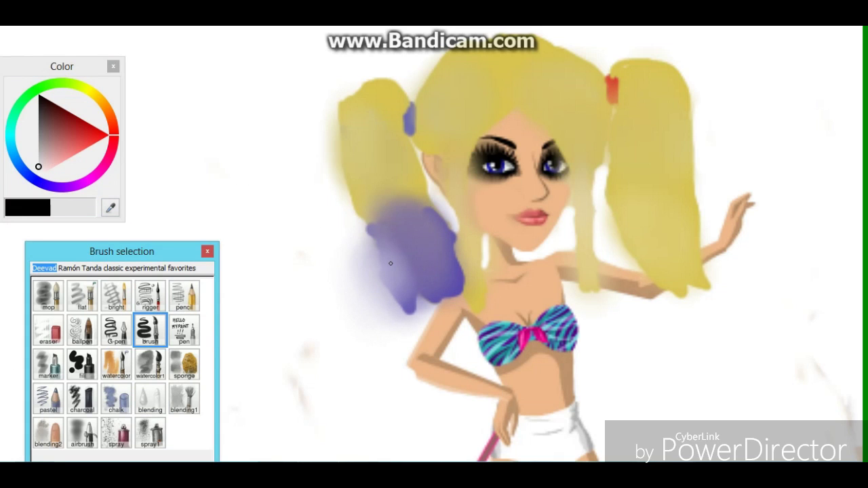
mouse_move(369, 251)
mouse_down()
mouse_move(393, 322)
mouse_move(345, 281)
mouse_move(384, 323)
mouse_move(356, 297)
mouse_up()
click(38, 176)
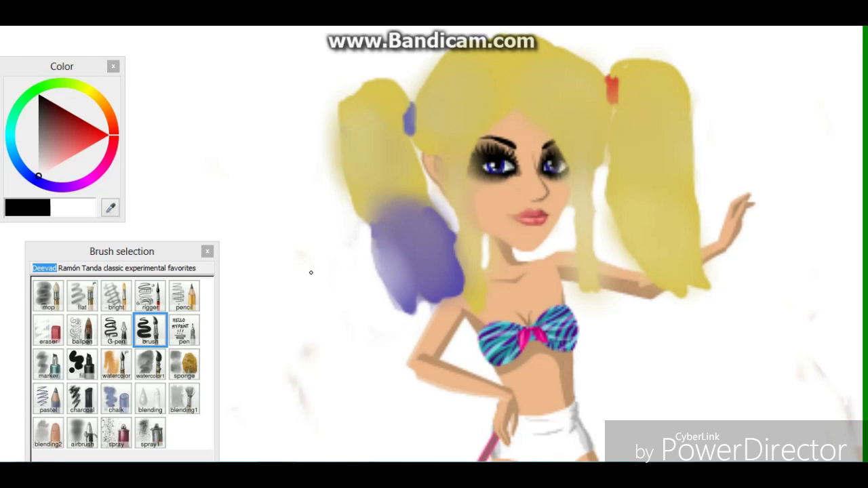
Paint the lower end of the red-tied pigtail red with the brush and blend it into the blonde hair.
click(80, 138)
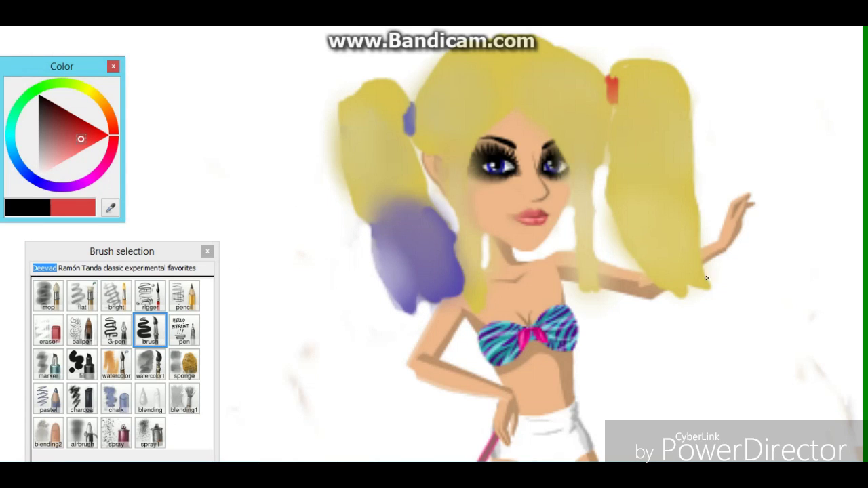
mouse_move(706, 277)
mouse_down()
mouse_move(678, 216)
mouse_move(631, 271)
mouse_move(706, 289)
mouse_move(669, 251)
mouse_up()
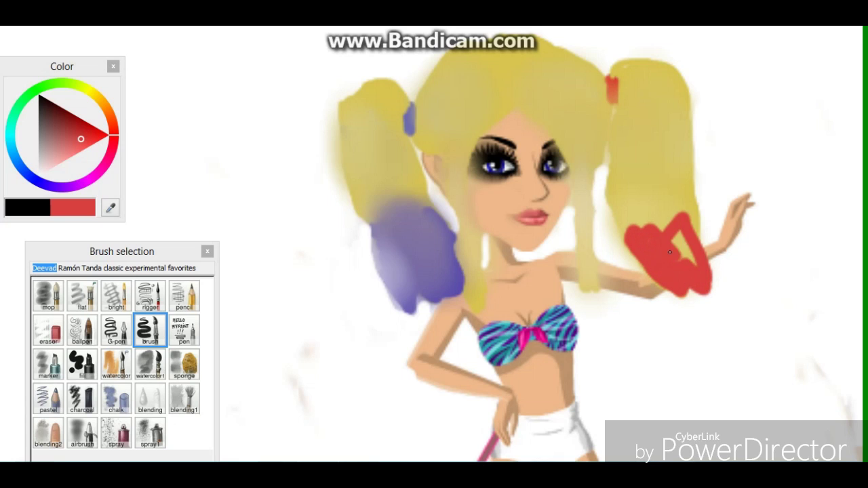
click(150, 399)
mouse_move(671, 217)
mouse_down()
mouse_move(636, 226)
mouse_move(679, 254)
mouse_move(637, 264)
mouse_up()
Add white highlight spots to the red and blue pigtail ends with the brush.
click(38, 175)
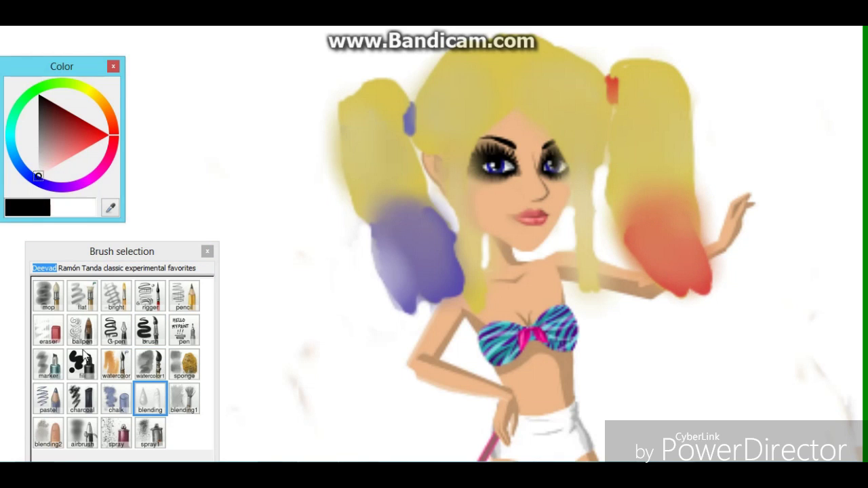
click(150, 330)
drag(668, 234, 686, 257)
click(150, 398)
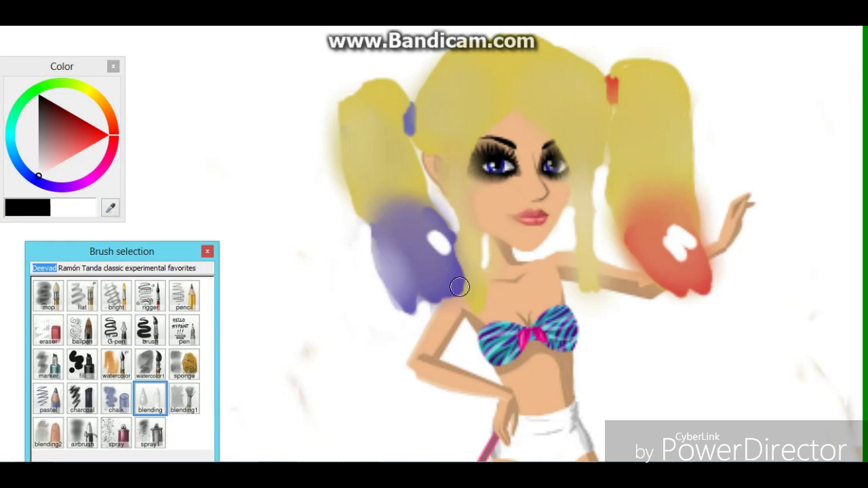
Blend the white highlights into both colored pigtail ends and soften their transitions to the blonde.
drag(440, 268, 430, 228)
mouse_move(678, 234)
mouse_down()
mouse_move(683, 254)
mouse_move(644, 234)
mouse_move(703, 211)
mouse_up()
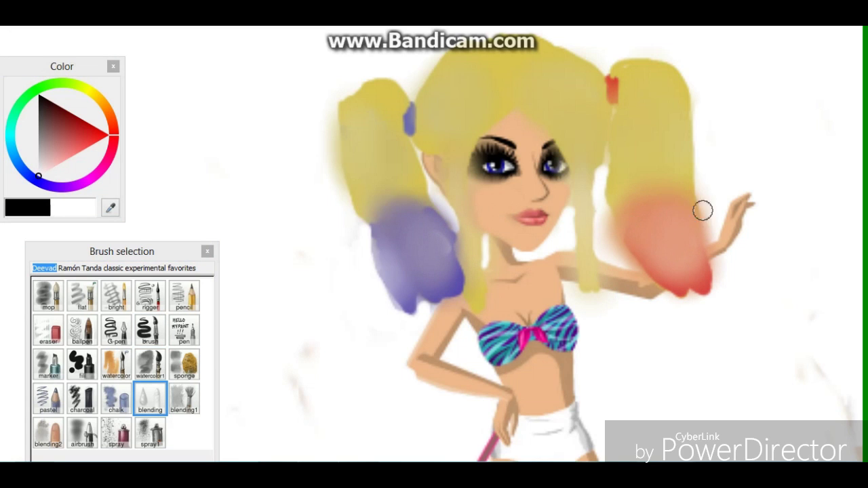
drag(389, 249, 366, 217)
mouse_move(640, 186)
mouse_down()
mouse_move(672, 240)
mouse_move(637, 261)
mouse_up()
drag(382, 219, 417, 234)
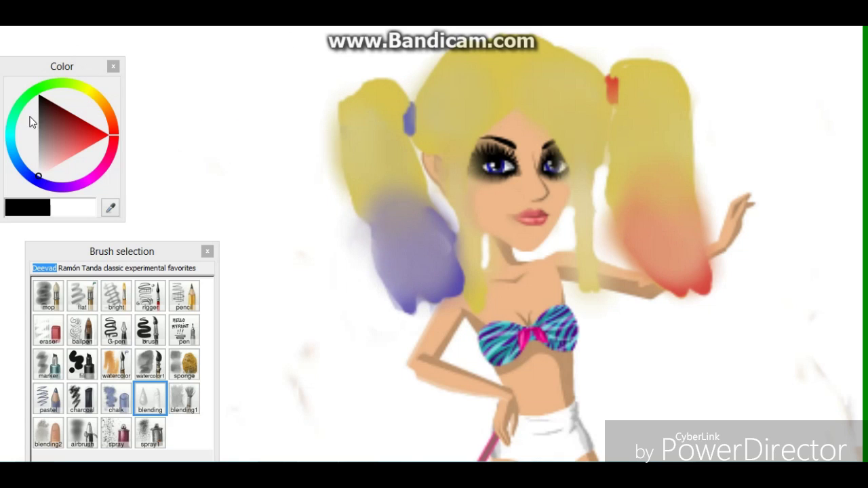
Outline a short-sleeved T-shirt in light grey with the G-pen and fill it over the bikini top with the brush.
click(115, 331)
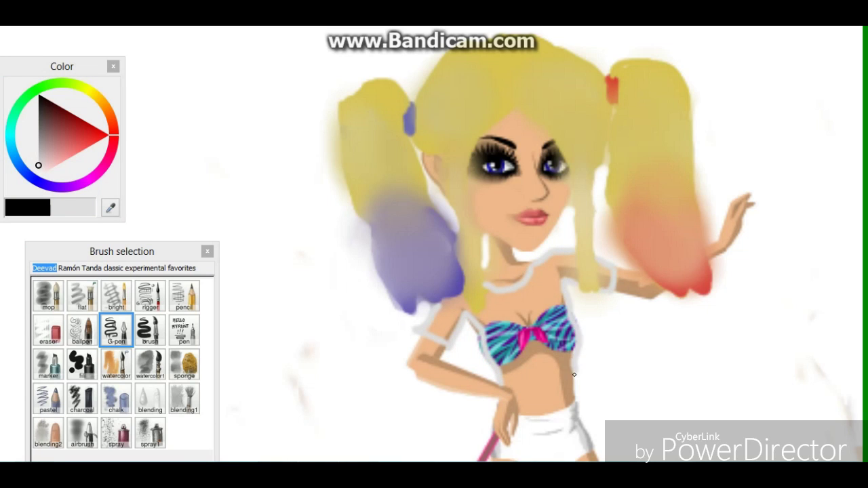
click(149, 330)
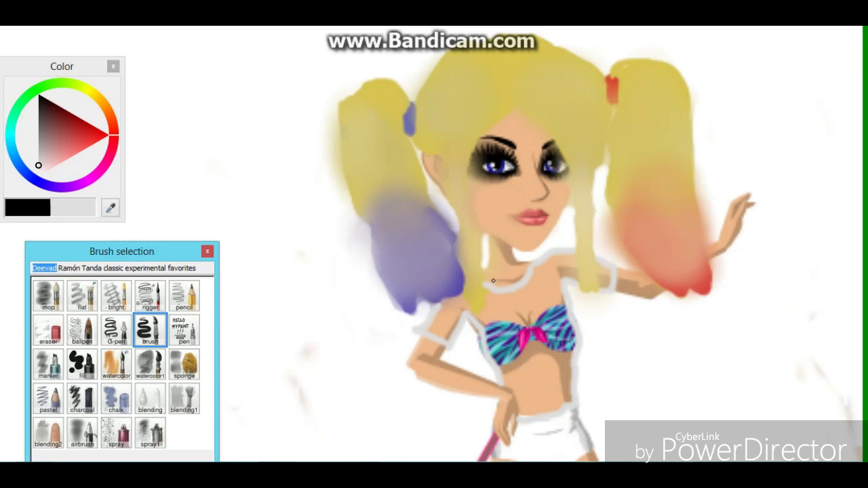
mouse_move(523, 317)
mouse_down()
mouse_move(499, 302)
mouse_move(536, 278)
mouse_up()
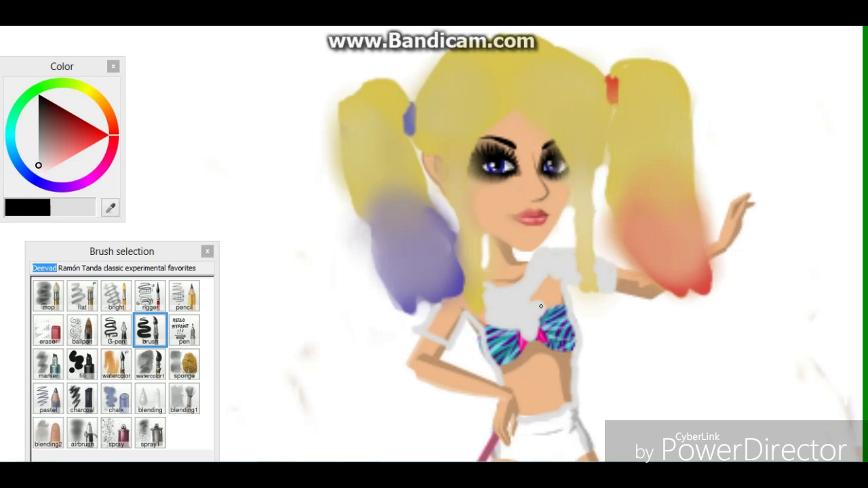
mouse_move(540, 307)
mouse_down()
mouse_move(563, 319)
mouse_move(568, 343)
mouse_move(551, 407)
mouse_move(521, 380)
mouse_up()
drag(513, 343, 487, 323)
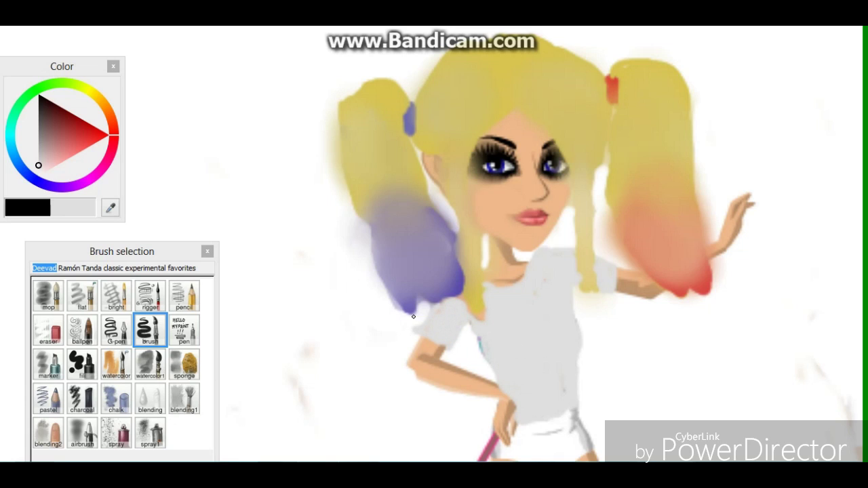
click(83, 141)
drag(559, 251, 524, 292)
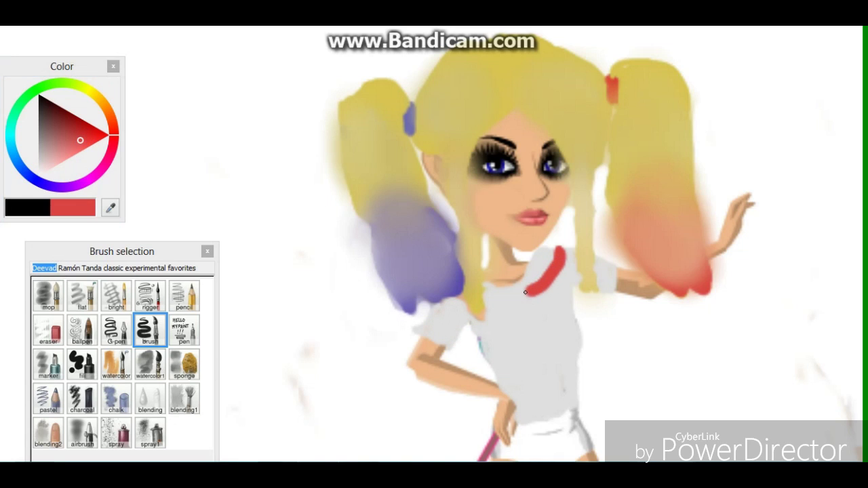
mouse_move(567, 248)
mouse_down()
mouse_move(540, 251)
mouse_move(544, 272)
mouse_move(491, 292)
mouse_move(512, 291)
mouse_up()
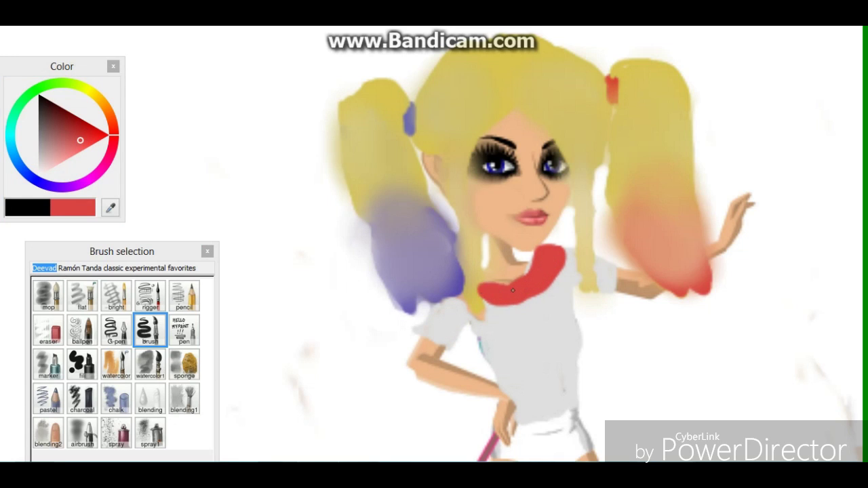
click(30, 19)
click(26, 6)
click(30, 19)
Paint a red collar around the T-shirt's neckline and red cuffs on both short sleeves with the G-pen.
click(118, 331)
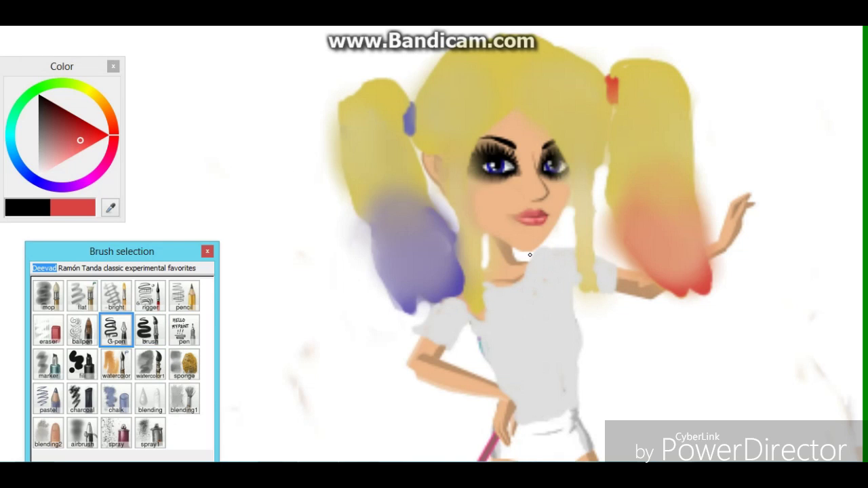
mouse_move(554, 253)
mouse_down()
mouse_move(488, 298)
mouse_move(516, 290)
mouse_move(537, 264)
mouse_move(524, 281)
mouse_move(534, 291)
mouse_move(485, 297)
mouse_up()
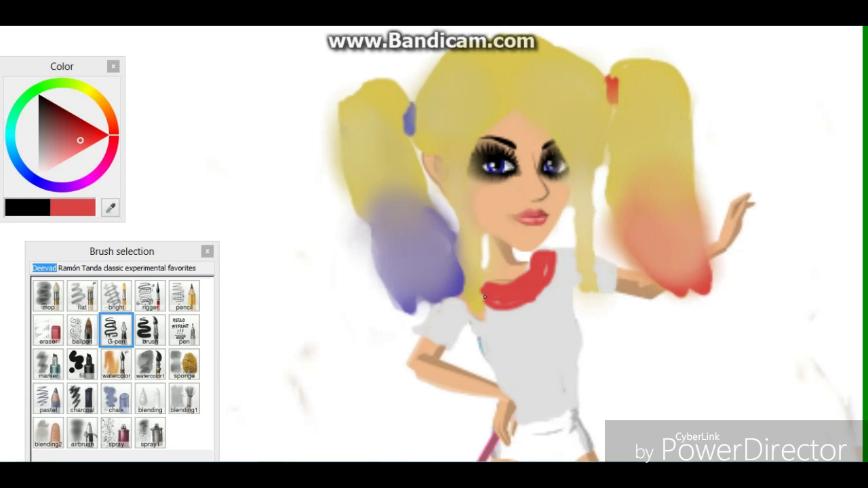
drag(449, 340, 425, 327)
drag(614, 262, 608, 289)
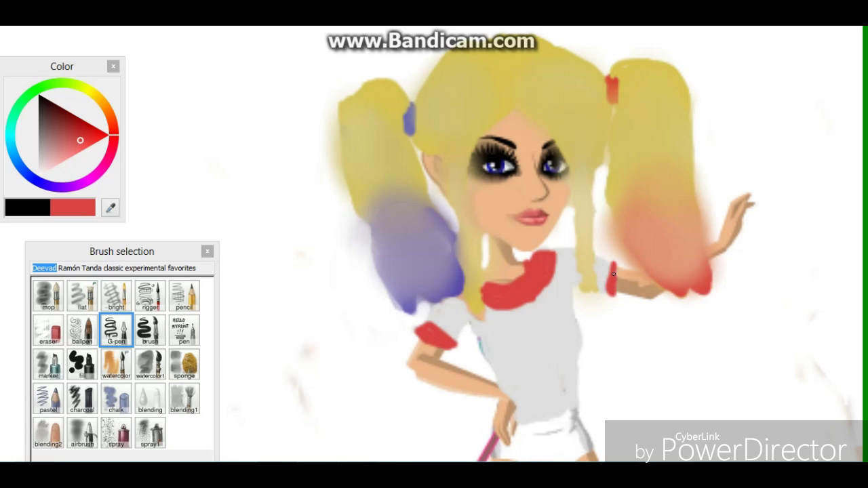
click(150, 272)
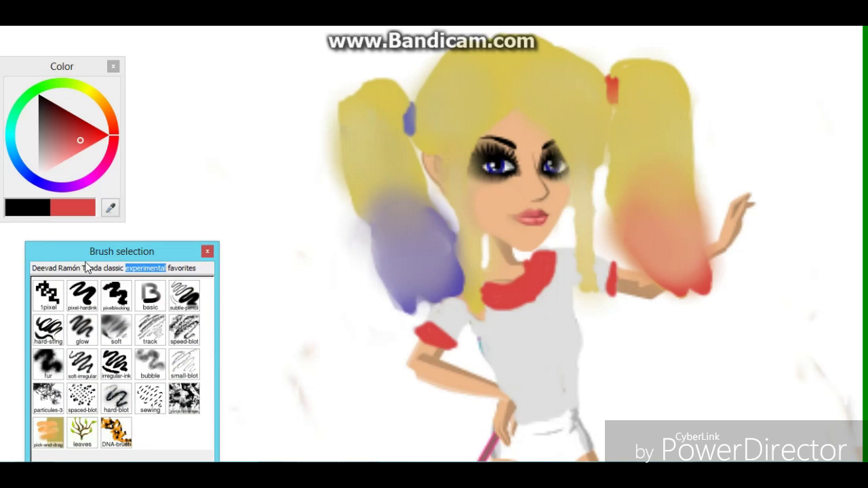
click(135, 298)
click(113, 269)
scroll(126, 378, down, 2)
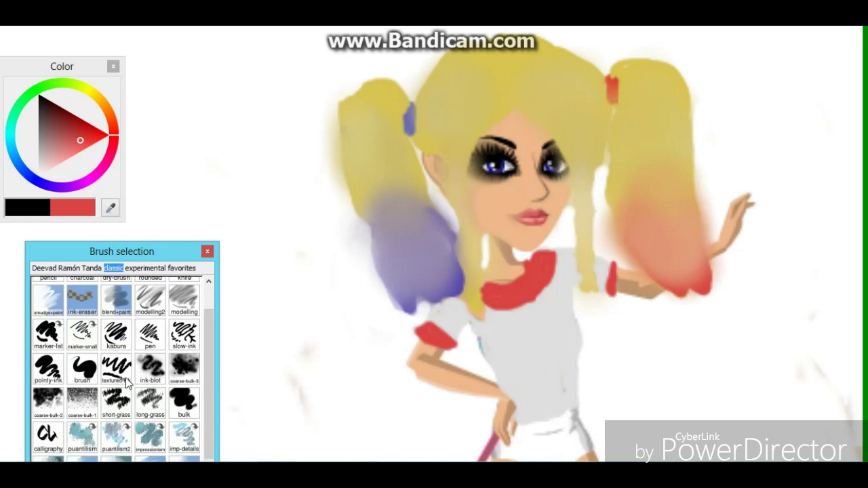
click(71, 269)
click(91, 268)
scroll(68, 319, up, 2)
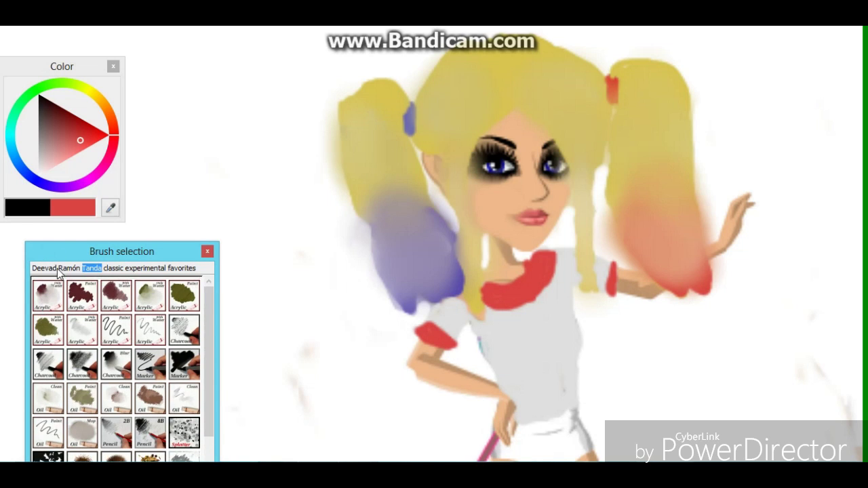
click(52, 269)
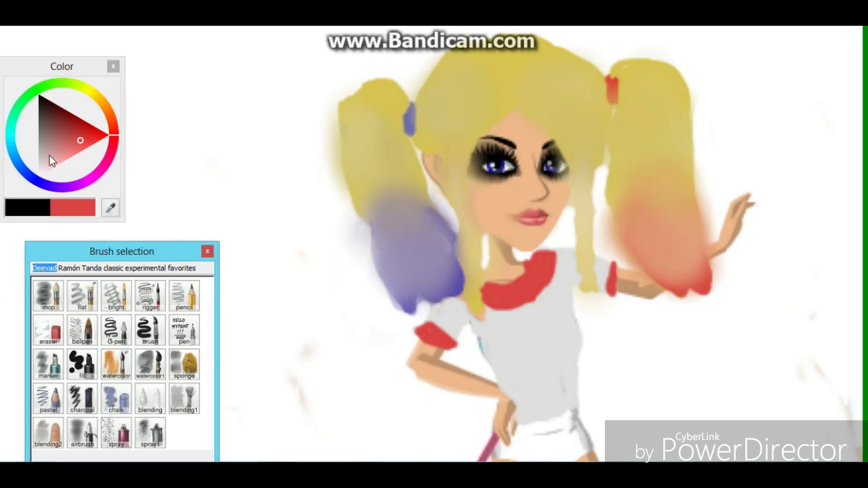
Outline the open jacket's blue half in blue with the G-pen, covering the front panel, collar and bent arm's sleeve.
click(116, 331)
mouse_move(504, 288)
mouse_down()
mouse_move(506, 343)
mouse_move(527, 402)
mouse_move(517, 429)
mouse_up()
mouse_move(499, 392)
mouse_down()
mouse_move(473, 319)
mouse_move(412, 341)
mouse_move(442, 392)
mouse_move(486, 404)
mouse_move(441, 360)
mouse_up()
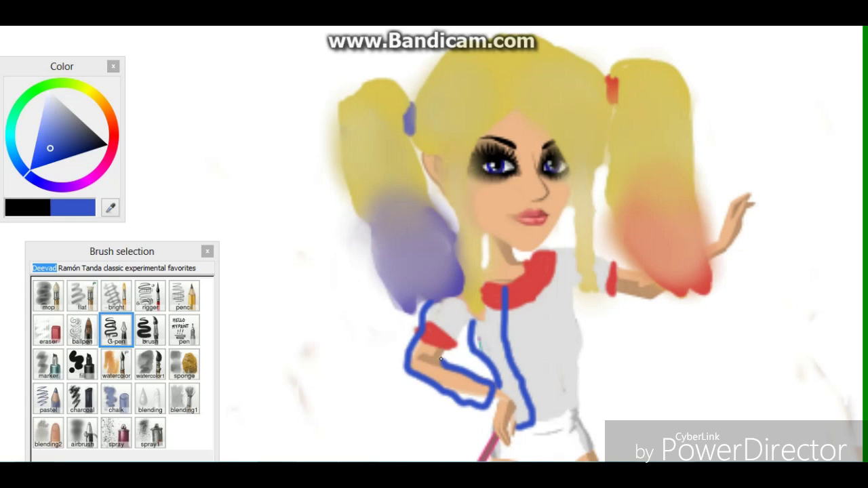
drag(506, 293, 486, 282)
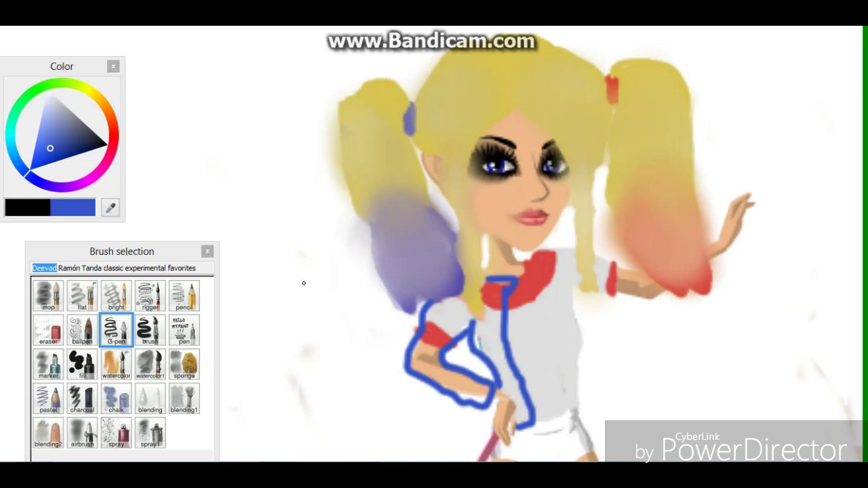
Fill the jacket's outlined front panel and bent sleeve with solid blue, finishing with the brush.
mouse_move(519, 403)
mouse_down()
mouse_move(480, 335)
mouse_move(512, 381)
mouse_up()
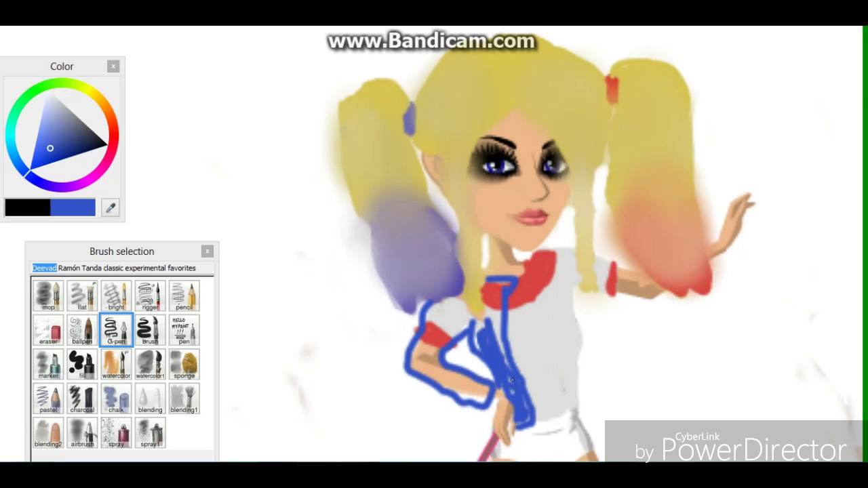
click(150, 330)
mouse_move(484, 332)
mouse_down()
mouse_move(499, 305)
mouse_move(500, 317)
mouse_move(488, 296)
mouse_up()
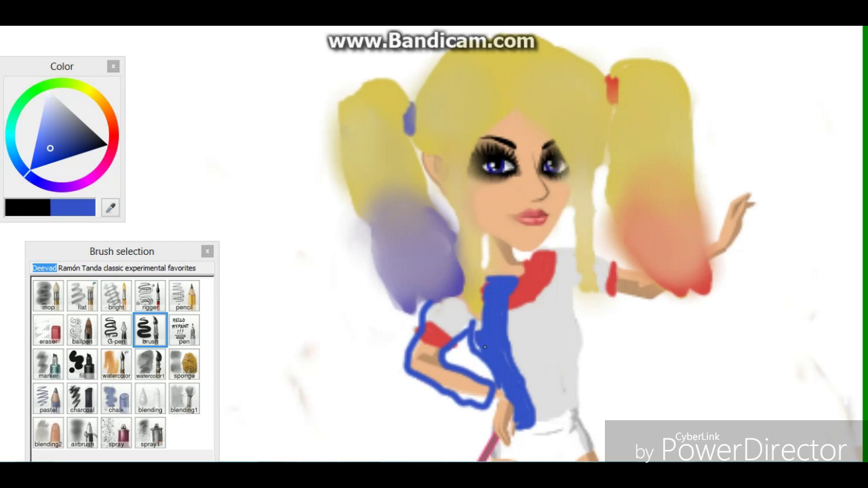
mouse_move(460, 323)
mouse_down()
mouse_move(451, 303)
mouse_move(428, 327)
mouse_move(438, 347)
mouse_move(428, 372)
mouse_move(474, 396)
mouse_move(437, 367)
mouse_up()
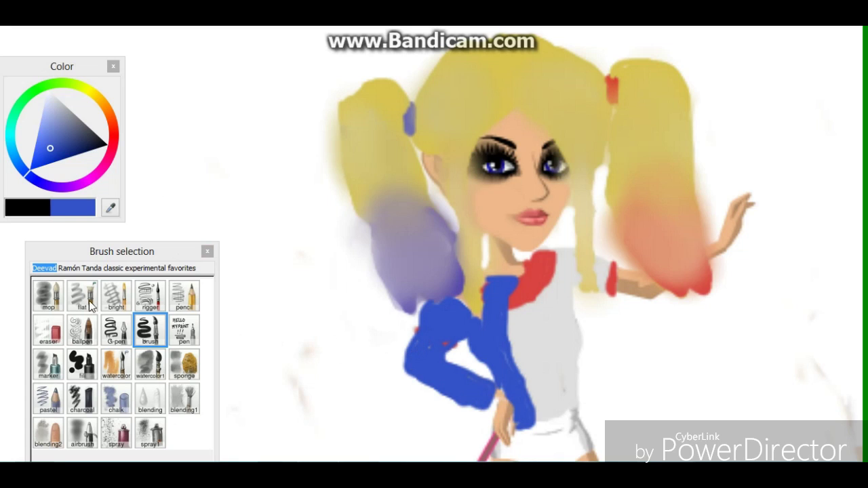
click(184, 330)
mouse_move(491, 386)
mouse_down()
mouse_move(475, 405)
mouse_move(470, 398)
mouse_move(474, 403)
mouse_up()
key(ctrl+z)
Paint light grey stripes on the blue sleeve's cuff and the blue collar with the G-pen.
click(116, 330)
click(39, 158)
drag(479, 384, 460, 403)
drag(517, 283, 490, 291)
drag(514, 278, 486, 280)
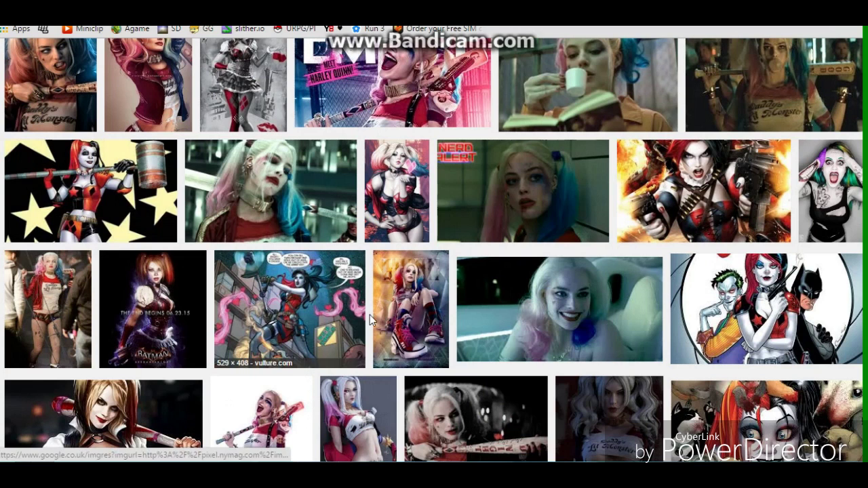
Paint a purple choker around the neck and an orange stripe down the blue sleeve, following a Harley Quinn reference image.
scroll(370, 325, up, 3)
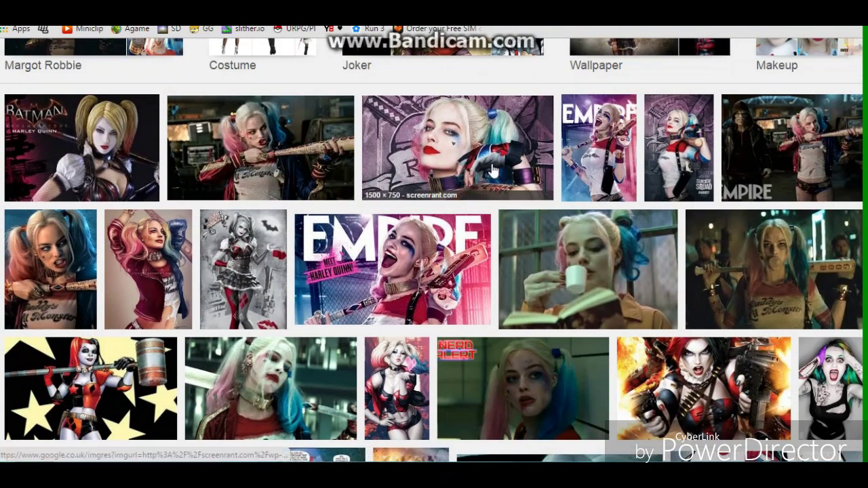
click(447, 156)
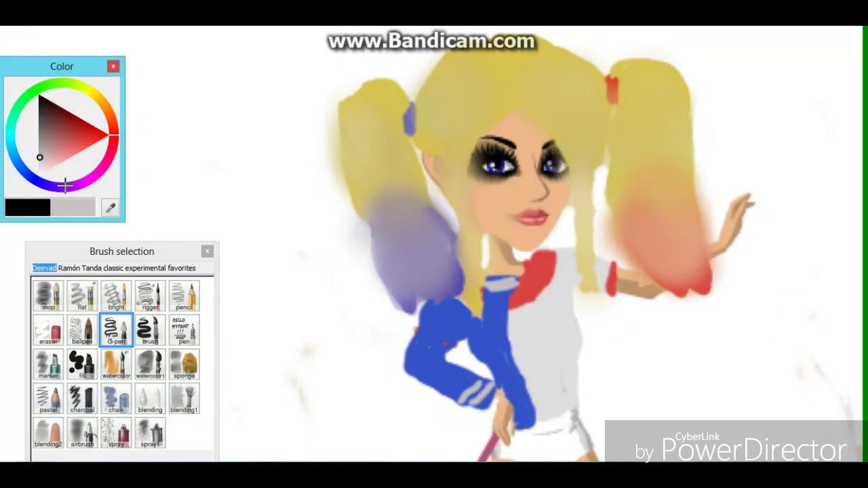
click(65, 184)
click(68, 143)
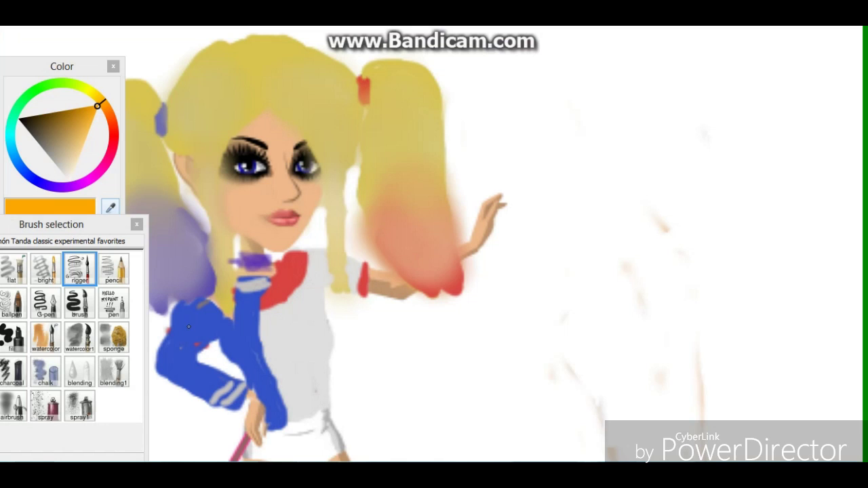
mouse_move(173, 353)
mouse_down()
mouse_move(199, 307)
mouse_move(176, 341)
mouse_move(192, 383)
mouse_up()
click(45, 303)
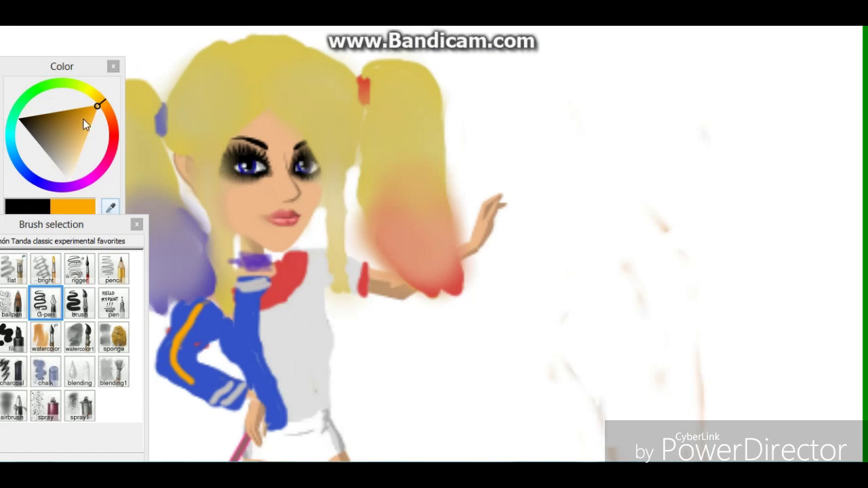
Paint the jacket's red front panel along the shirt's side with the G-pen and undo the last stray strokes.
click(113, 134)
click(92, 129)
mouse_move(278, 258)
mouse_down()
mouse_move(278, 279)
mouse_move(318, 316)
mouse_move(328, 407)
mouse_move(331, 323)
mouse_move(316, 300)
mouse_move(329, 365)
mouse_move(300, 297)
mouse_up()
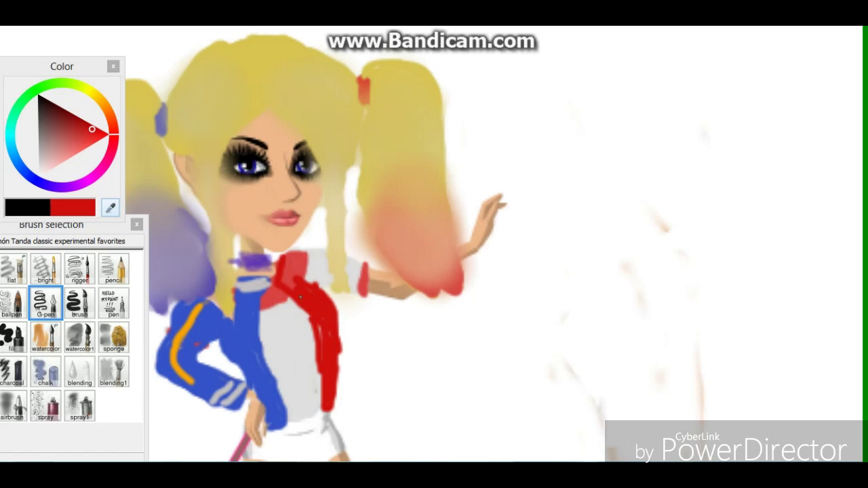
click(24, 4)
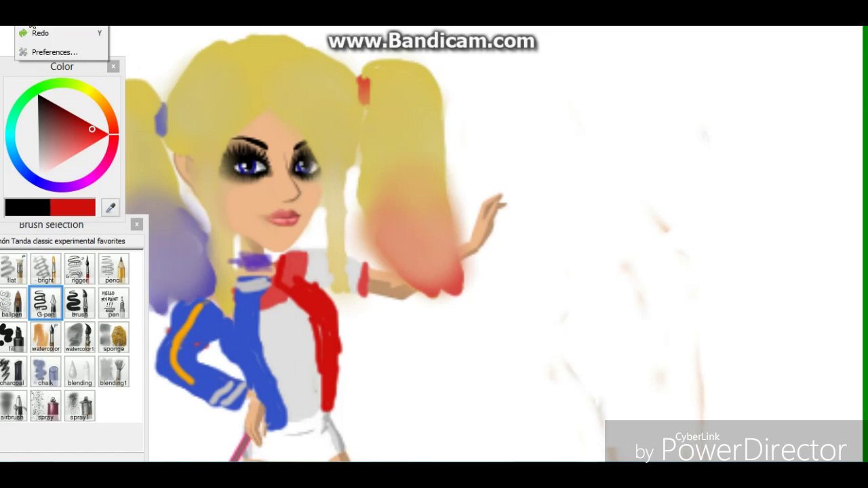
click(41, 19)
click(24, 4)
click(41, 18)
Paint the red sleeve and wrist cuff on the raised arm and add light grey stripes to the jacket's collar, cuff and hems.
drag(320, 286, 414, 297)
mouse_move(466, 263)
mouse_down()
mouse_move(474, 253)
mouse_move(466, 249)
mouse_up()
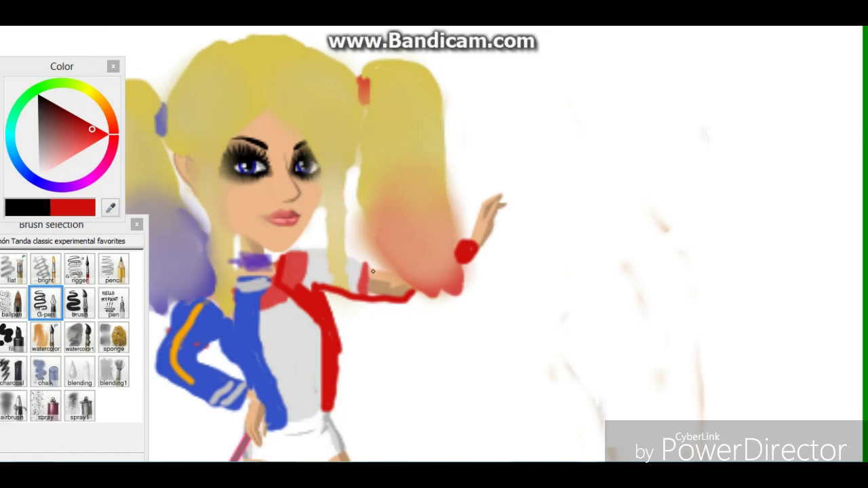
mouse_move(373, 271)
mouse_down()
mouse_move(303, 252)
mouse_move(285, 266)
mouse_move(303, 284)
mouse_move(295, 254)
mouse_move(321, 273)
mouse_move(326, 259)
mouse_move(328, 277)
mouse_move(349, 288)
mouse_move(350, 270)
mouse_move(338, 290)
mouse_move(357, 293)
mouse_move(351, 289)
mouse_move(371, 274)
mouse_move(378, 294)
mouse_move(391, 298)
mouse_move(370, 297)
mouse_move(375, 281)
mouse_move(403, 291)
mouse_move(391, 271)
mouse_move(387, 291)
mouse_move(369, 280)
mouse_up()
click(38, 156)
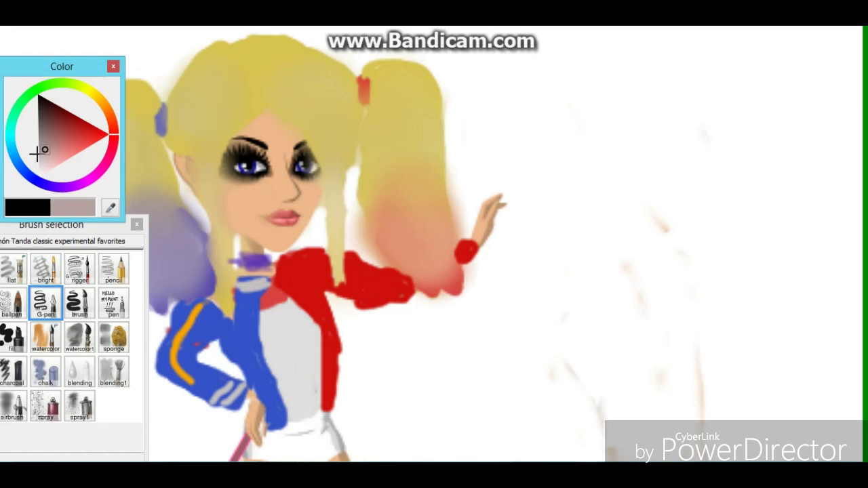
drag(292, 252, 285, 277)
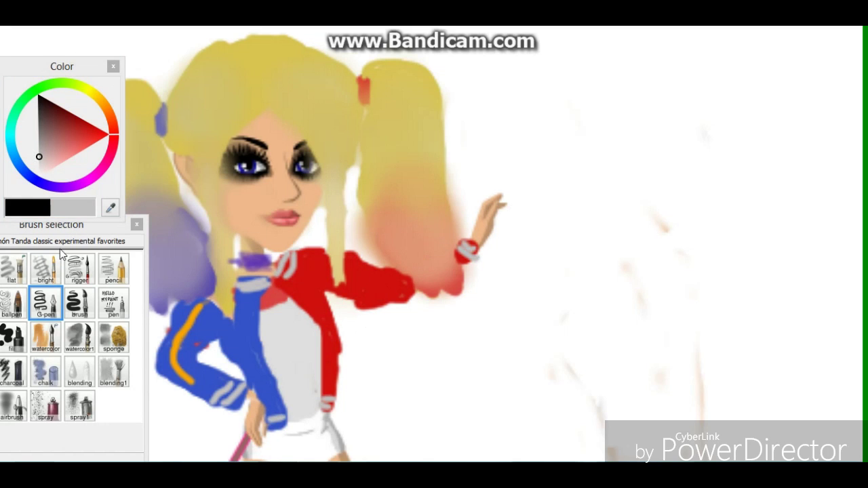
Paint light grey highlights on the jacket's red shoulder and blue front, and soften them with the blending brush.
scroll(219, 308, down, 2)
scroll(238, 304, up, 2)
click(34, 212)
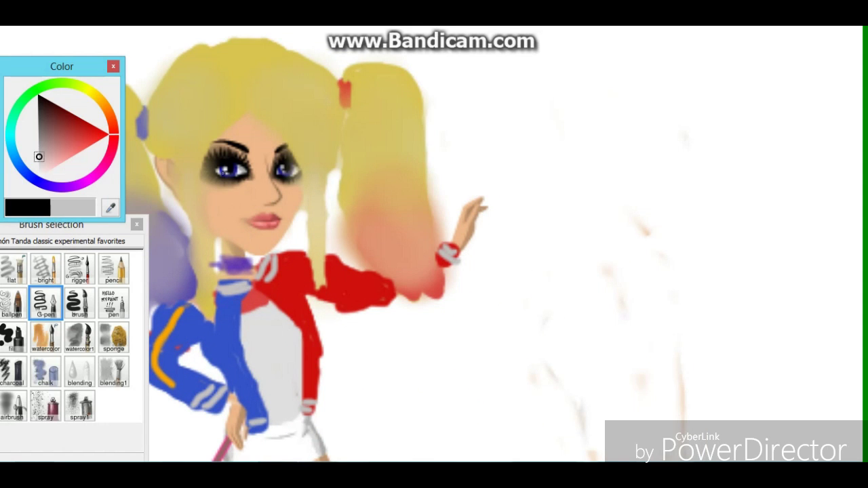
drag(41, 164, 40, 162)
mouse_move(287, 287)
mouse_down()
mouse_move(286, 276)
mouse_move(296, 275)
mouse_up()
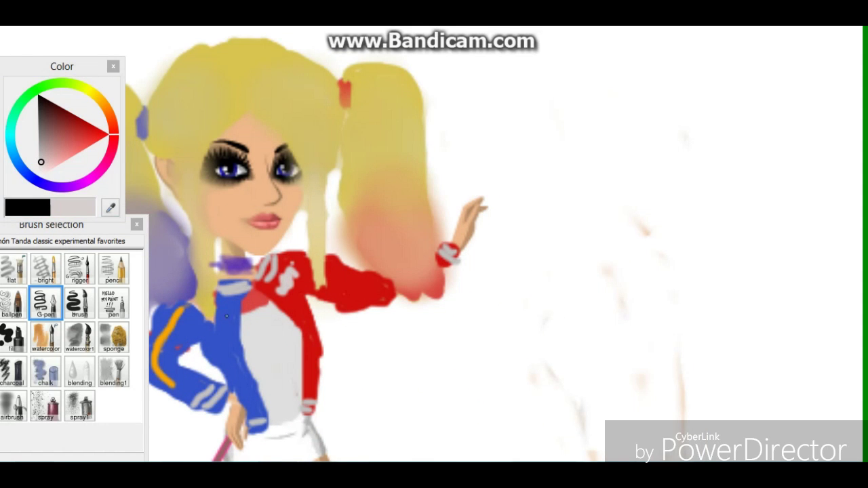
click(79, 369)
mouse_move(231, 319)
mouse_down()
mouse_move(233, 353)
mouse_move(243, 287)
mouse_move(285, 271)
mouse_up()
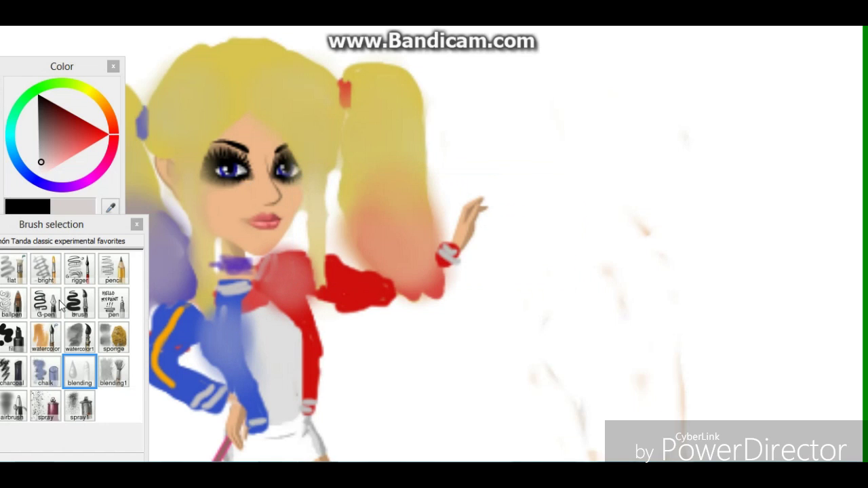
Clean up the shirt's edge beside the blue jacket and the red collar's stripes with light grey sampled from the shirt, using the G-pen.
click(45, 301)
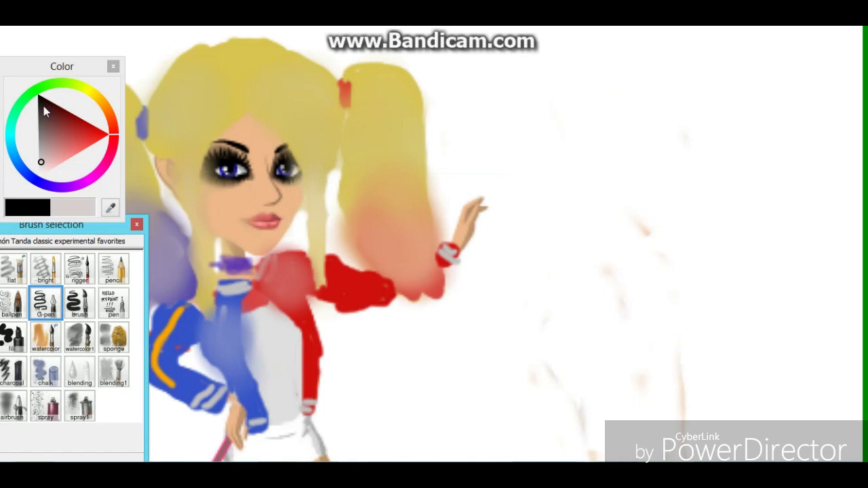
drag(250, 333, 253, 362)
key(ctrl+z)
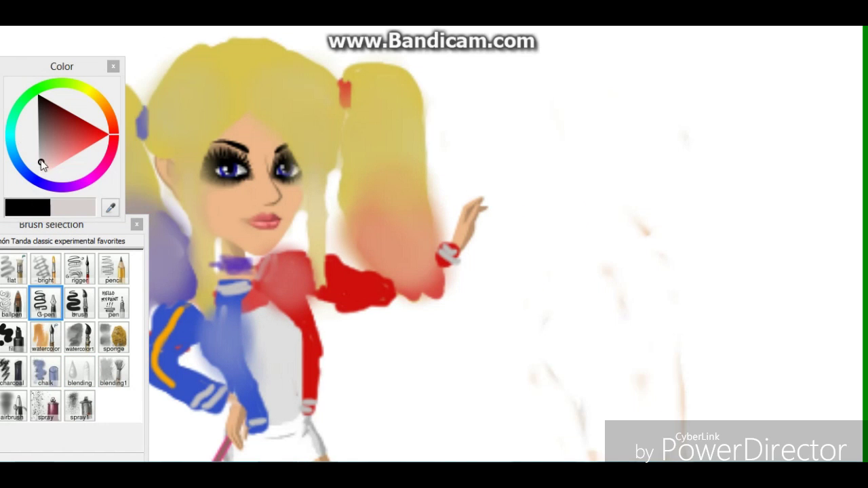
click(40, 164)
click(270, 324)
drag(254, 320, 249, 359)
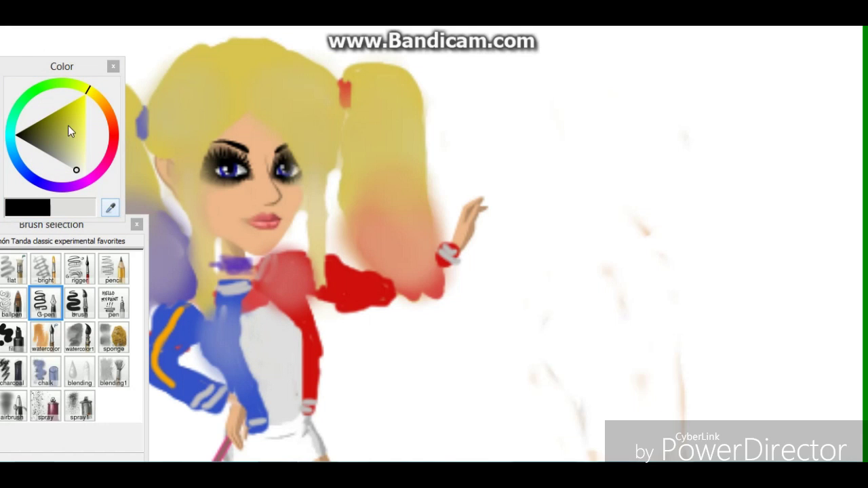
drag(280, 256, 266, 287)
Sample the choker's purple and touch up the choker around the neck with the G-pen.
scroll(372, 310, down, 3)
scroll(291, 308, up, 3)
key(Down)
key(Down)
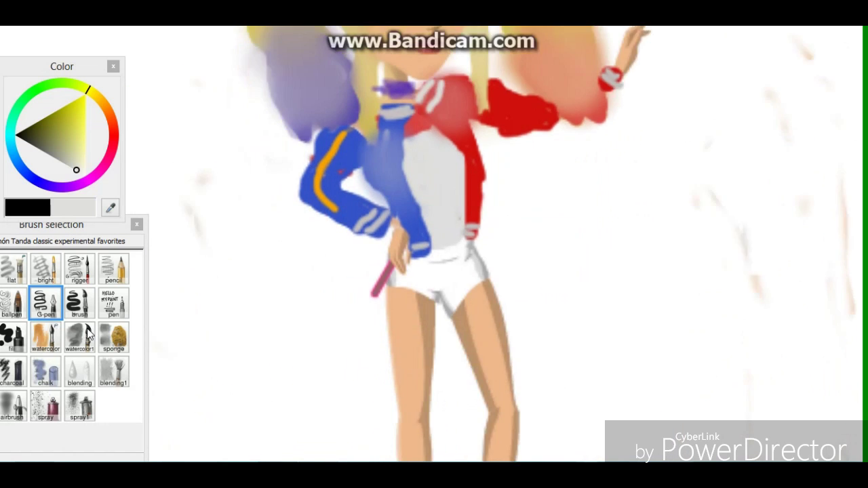
key(Up)
key(Up)
click(110, 207)
click(398, 270)
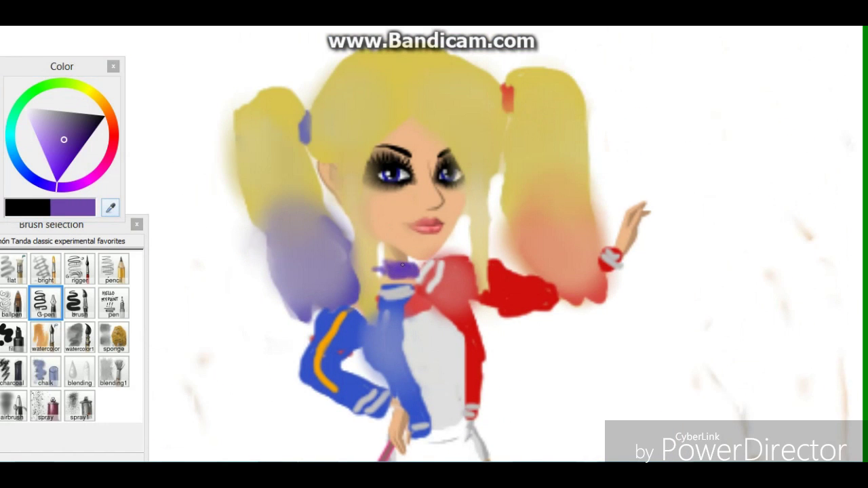
Paint the shorts' half below the red jacket panel bright red with the G-pen.
key(Down)
key(Down)
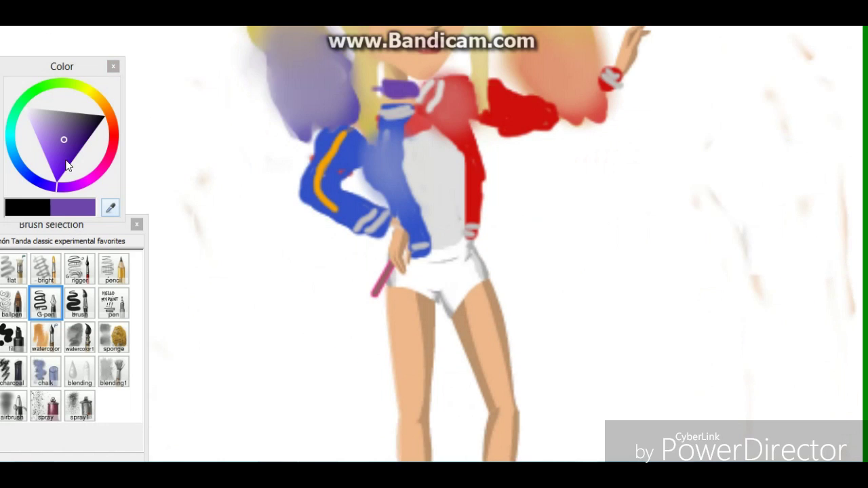
click(80, 139)
click(113, 141)
click(93, 132)
click(108, 141)
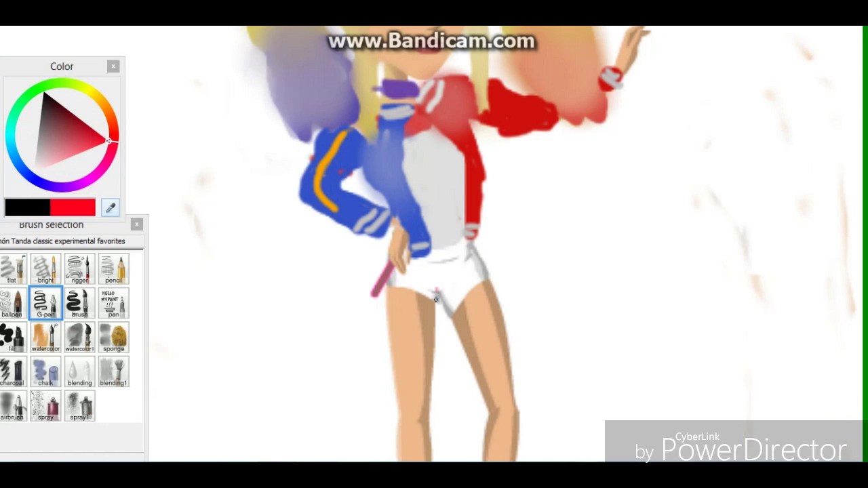
mouse_move(438, 296)
mouse_down()
mouse_move(437, 252)
mouse_move(471, 246)
mouse_move(492, 274)
mouse_move(455, 311)
mouse_up()
key(ctrl+z)
mouse_move(457, 261)
mouse_down()
mouse_move(435, 262)
mouse_move(449, 300)
mouse_move(452, 272)
mouse_move(461, 295)
mouse_move(467, 286)
mouse_move(472, 257)
mouse_move(467, 271)
mouse_move(447, 261)
mouse_move(467, 244)
mouse_move(415, 255)
mouse_up()
Outline and fill the other half of the shorts in bright blue with the G-pen.
click(25, 174)
click(79, 269)
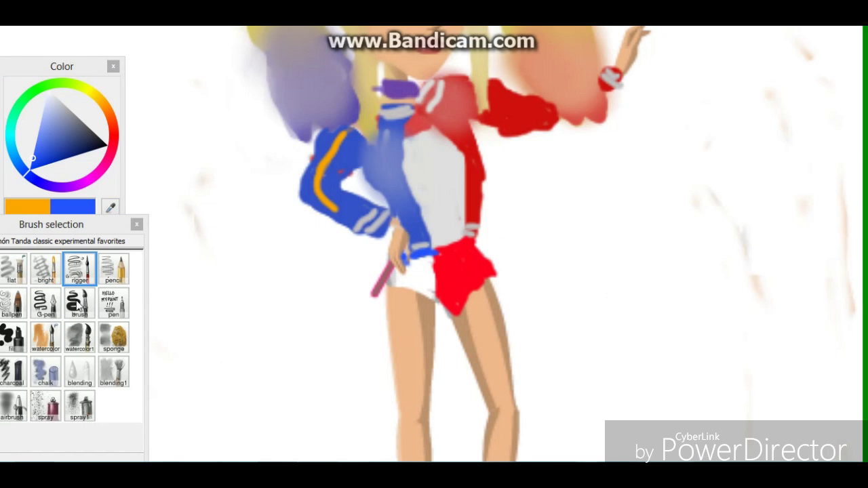
click(46, 303)
mouse_move(413, 262)
mouse_down()
mouse_move(435, 288)
mouse_move(428, 296)
mouse_move(390, 289)
mouse_up()
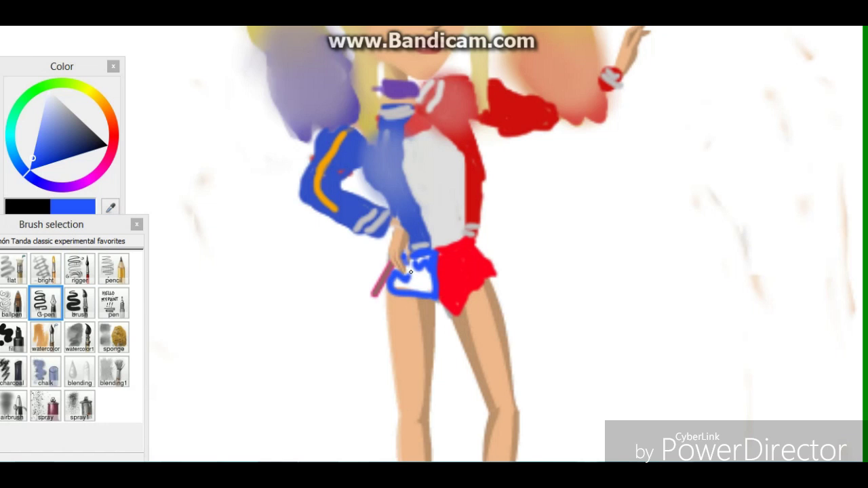
mouse_move(425, 258)
mouse_down()
mouse_move(419, 280)
mouse_move(399, 290)
mouse_move(429, 273)
mouse_up()
Mix a muted khaki and paint a shading stroke across the crown of the blonde hair with the G-pen, and blend it.
scroll(397, 265, down, 2)
scroll(392, 67, up, 2)
click(48, 90)
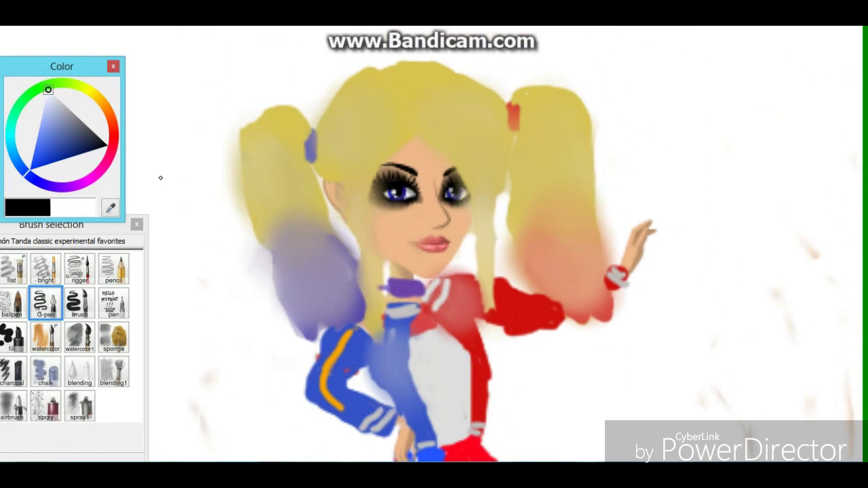
click(423, 85)
click(104, 104)
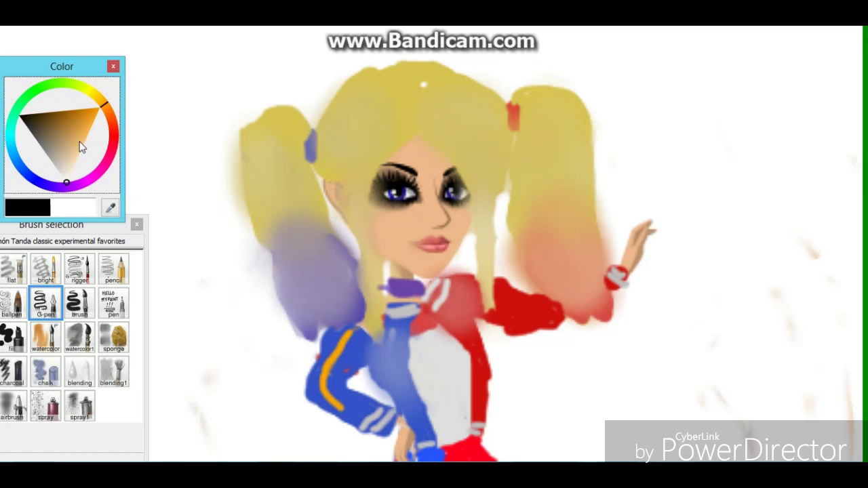
drag(78, 145, 63, 147)
drag(107, 111, 92, 93)
drag(81, 128, 74, 151)
click(58, 148)
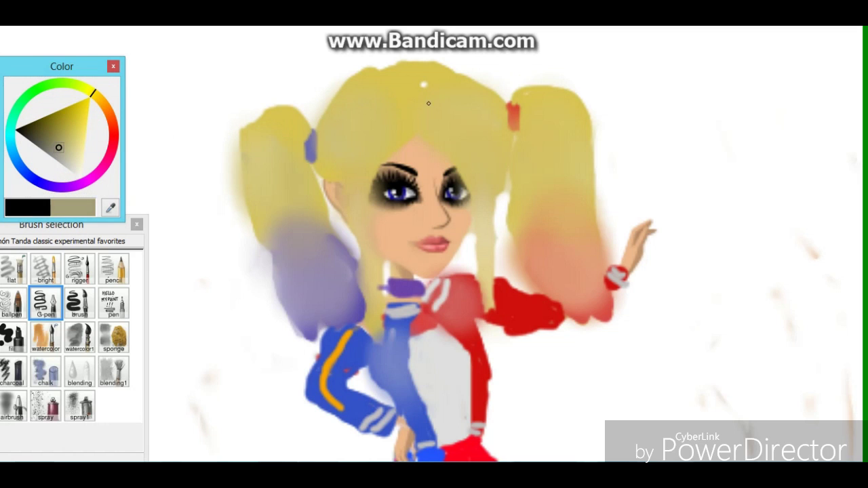
mouse_move(402, 95)
mouse_down()
mouse_move(423, 99)
mouse_move(446, 68)
mouse_up()
click(76, 375)
Add more khaki G-pen strokes from the hair's centre parting to the crown and smooth them with the blending brush.
click(46, 303)
drag(424, 127, 432, 74)
mouse_move(407, 77)
mouse_down()
mouse_move(417, 118)
mouse_move(424, 94)
mouse_move(423, 125)
mouse_up()
mouse_move(434, 75)
mouse_down()
mouse_move(427, 122)
mouse_move(413, 83)
mouse_up()
click(79, 371)
click(79, 271)
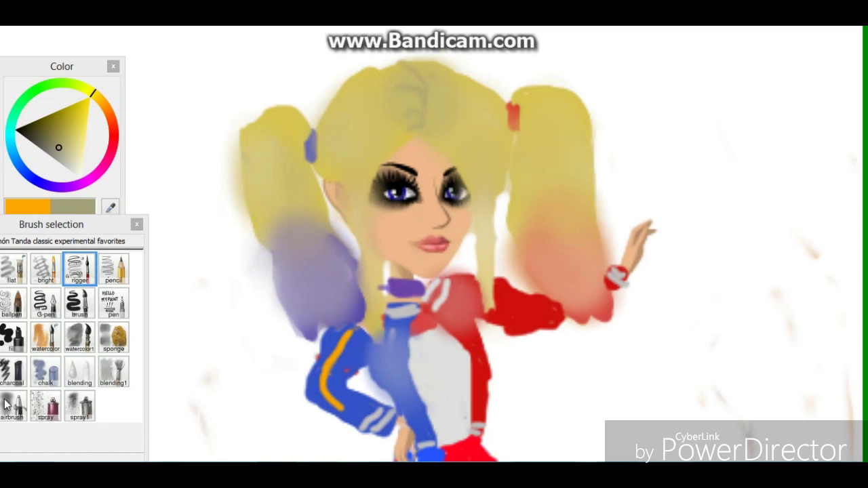
click(79, 371)
drag(416, 103, 426, 81)
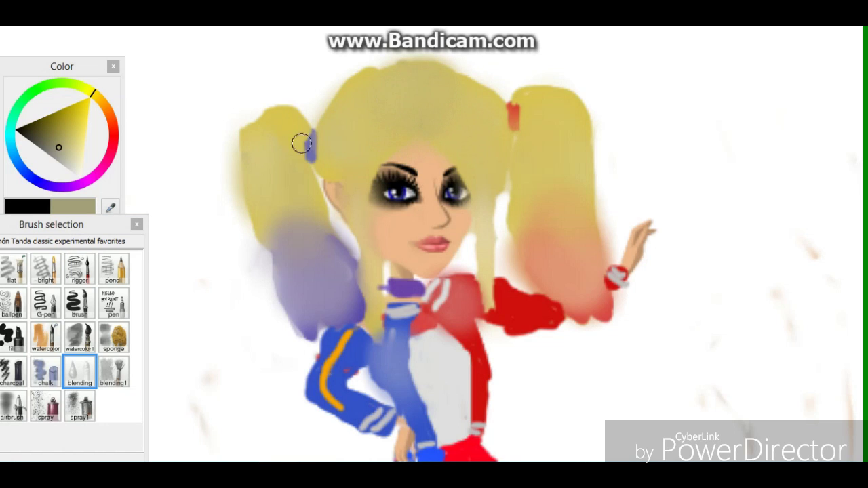
Paint white highlight patches on both sides of the hair above the forehead with the brush tool.
scroll(395, 339, down, 2)
scroll(391, 307, up, 2)
key(Down)
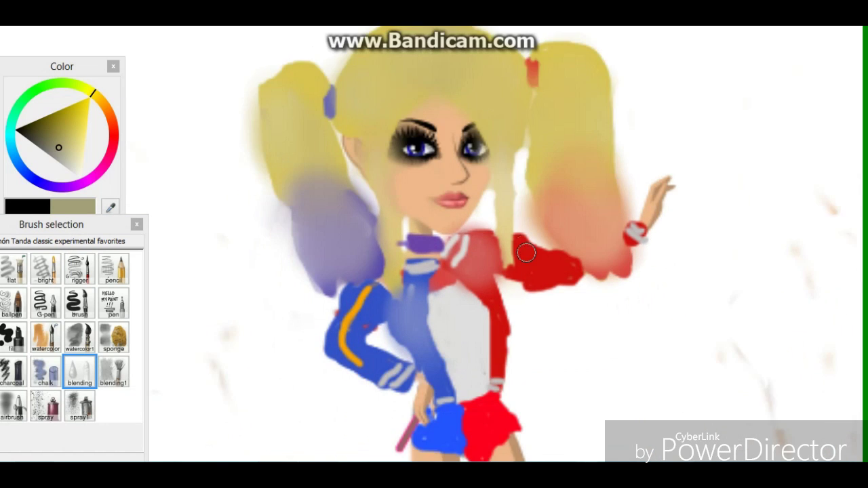
key(Down)
key(Up)
click(79, 175)
click(79, 304)
key(Up)
mouse_move(469, 165)
mouse_down()
mouse_move(484, 182)
mouse_move(493, 146)
mouse_up()
drag(374, 196, 400, 150)
Layer light beige and grey strokes over the hair highlights and blend them into the blonde.
click(70, 167)
drag(392, 185, 406, 154)
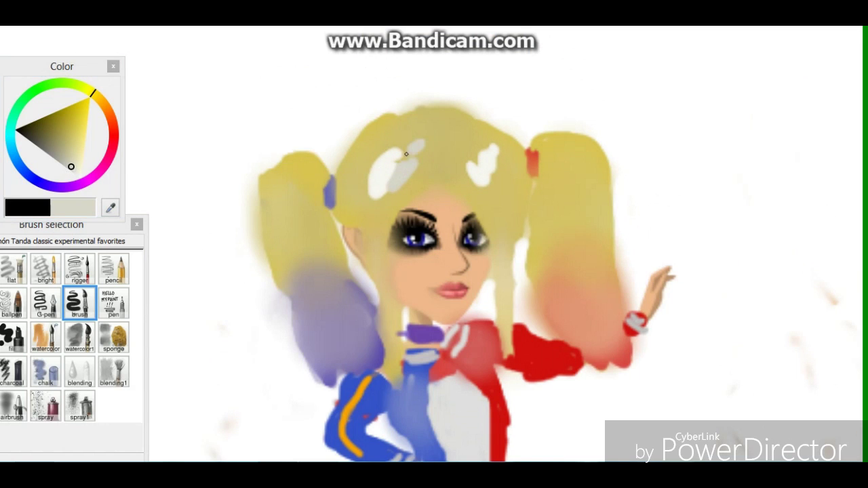
drag(485, 183, 510, 157)
click(63, 163)
mouse_move(384, 153)
mouse_down()
mouse_move(368, 185)
mouse_move(382, 200)
mouse_move(383, 137)
mouse_move(394, 176)
mouse_move(447, 186)
mouse_move(500, 175)
mouse_move(459, 165)
mouse_up()
click(79, 371)
Paint dripping violet-blue makeup under the eye on the blue pigtail's side and red makeup under the other, using the rigger brush.
click(113, 128)
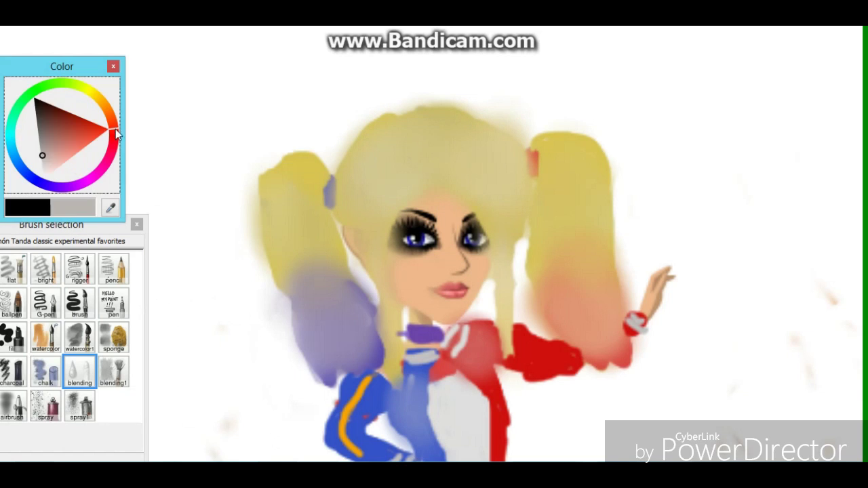
click(93, 141)
click(80, 269)
drag(434, 246, 409, 249)
click(38, 182)
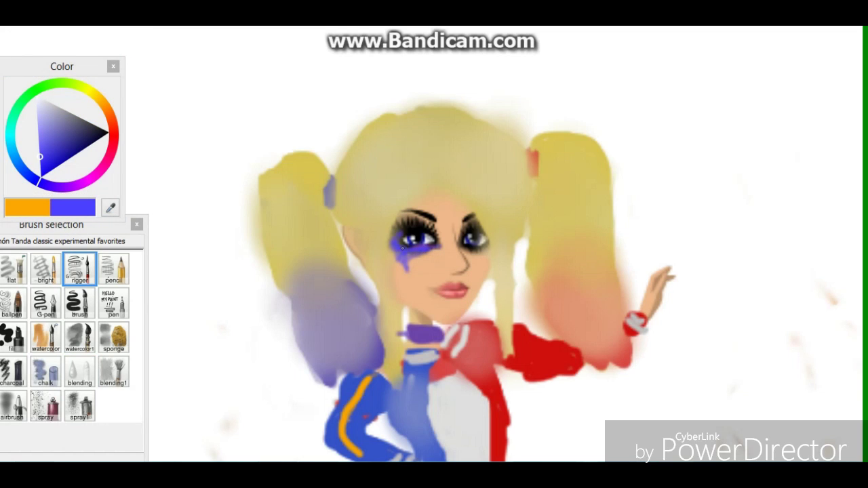
key(Right)
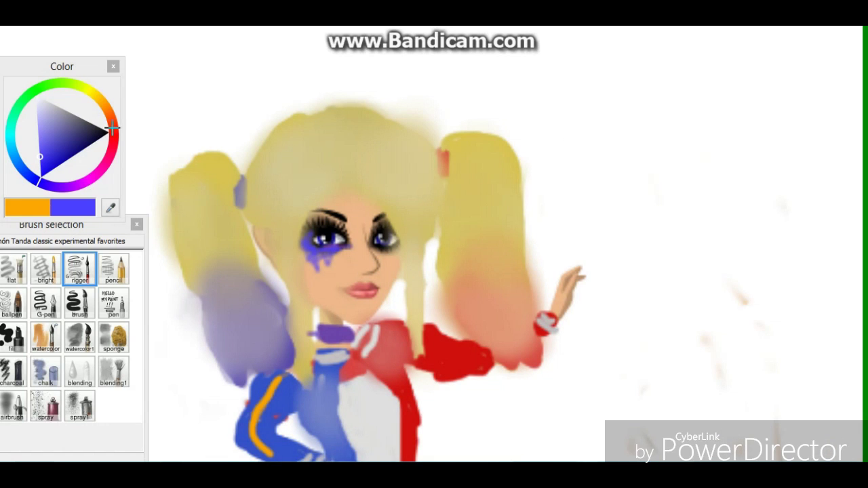
click(112, 127)
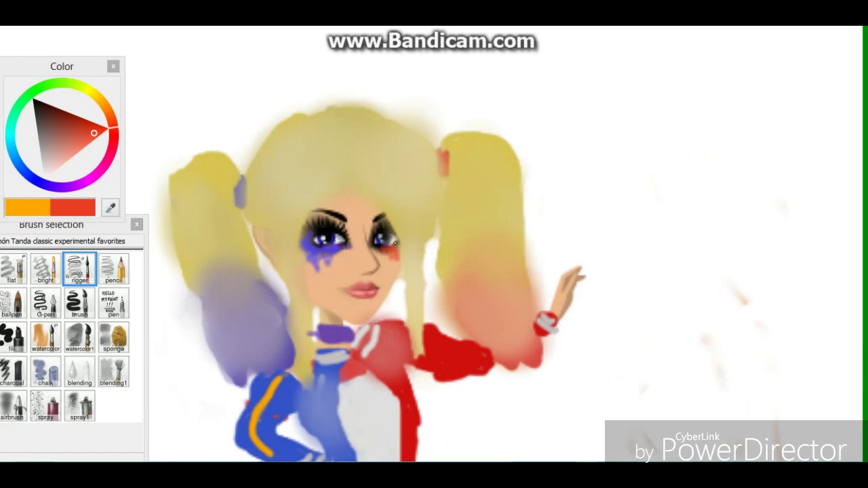
Choose white and try spraying over the upper part of the shorts with the spray1 brush.
key(Right)
key(Left)
key(Left)
key(Down)
key(Right)
key(Down)
key(Down)
key(Down)
key(Down)
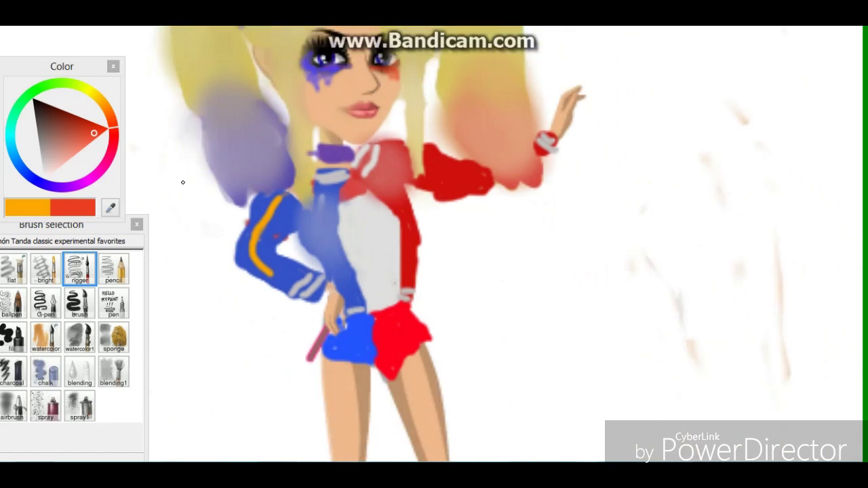
key(Left)
key(Up)
mouse_move(62, 152)
mouse_down()
mouse_move(35, 155)
mouse_move(42, 179)
mouse_up()
click(82, 300)
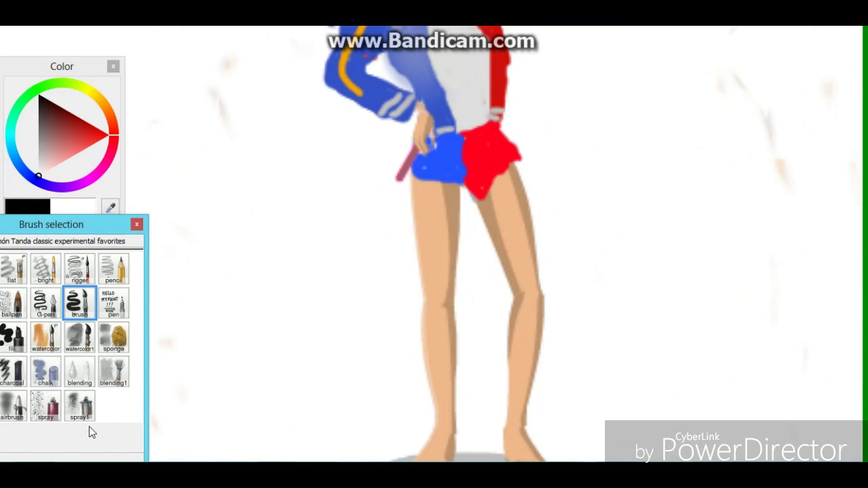
click(87, 411)
drag(509, 122, 393, 133)
scroll(393, 134, up, 4)
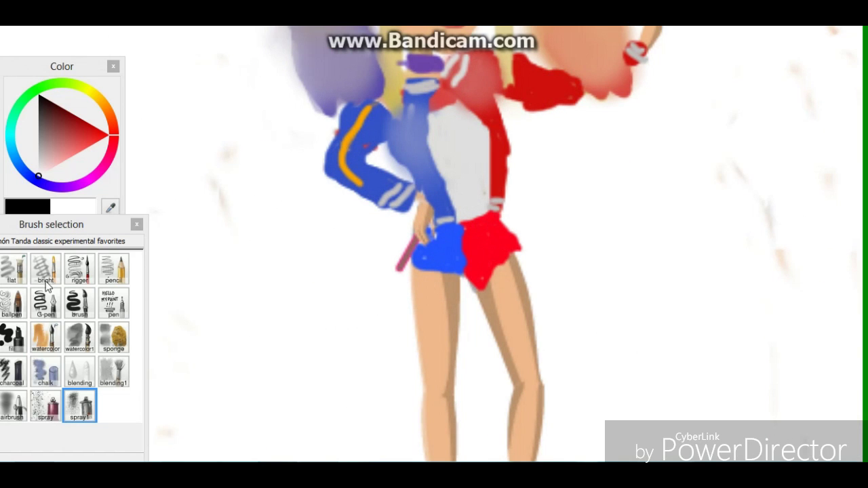
Add white G-pen highlights to the shorts' red and blue halves and blend them into the fabric.
click(46, 299)
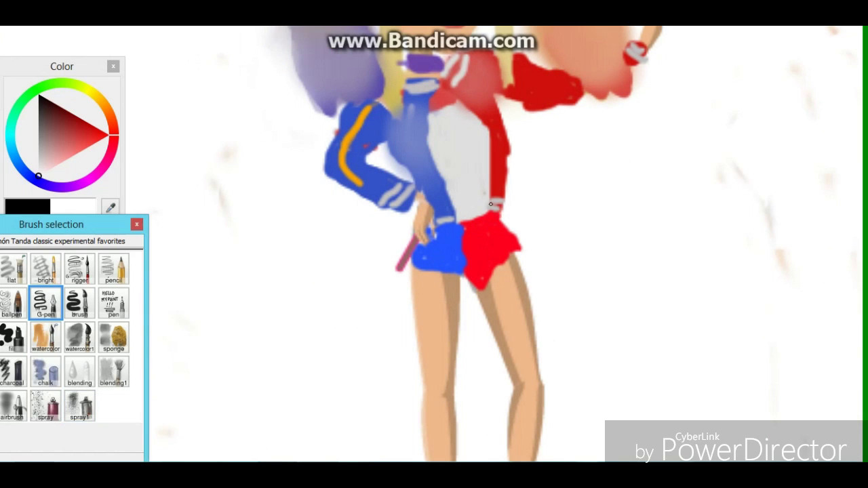
drag(484, 252, 494, 233)
mouse_move(432, 255)
mouse_down()
mouse_move(446, 244)
mouse_move(439, 251)
mouse_move(493, 245)
mouse_move(489, 239)
mouse_move(446, 249)
mouse_up()
click(80, 373)
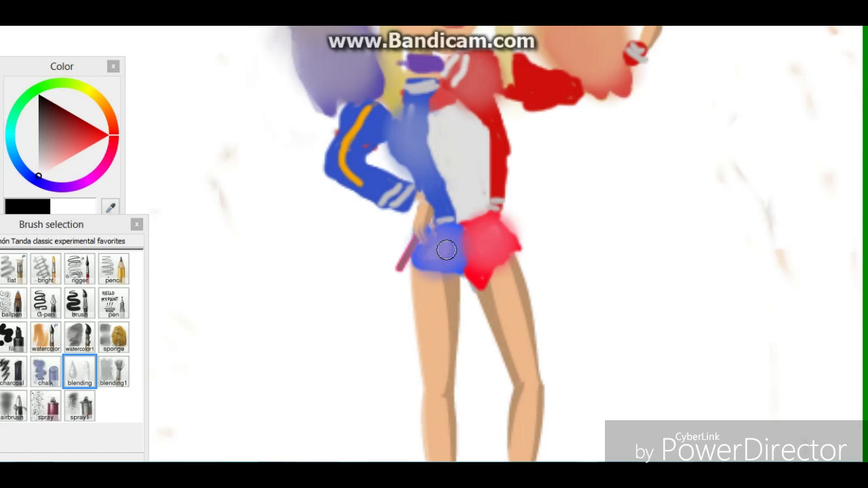
Sample the leg's skin tone and clean up the thigh along the lower edge of the shorts' blue half with the brush tool.
click(79, 301)
click(113, 209)
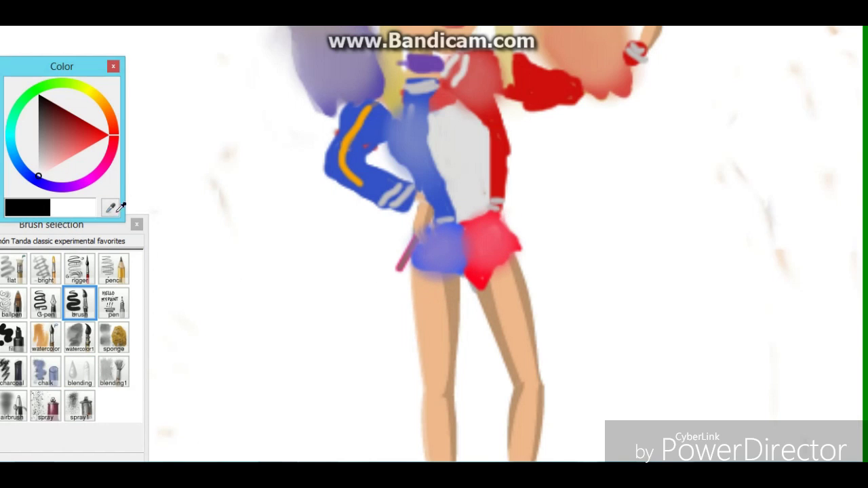
click(422, 283)
drag(440, 275, 417, 272)
Try painting a greyish-beige shape along the outer side of the foot below the shorts' blue half, and undo it.
key(Left)
key(Left)
key(Left)
key(Left)
key(Left)
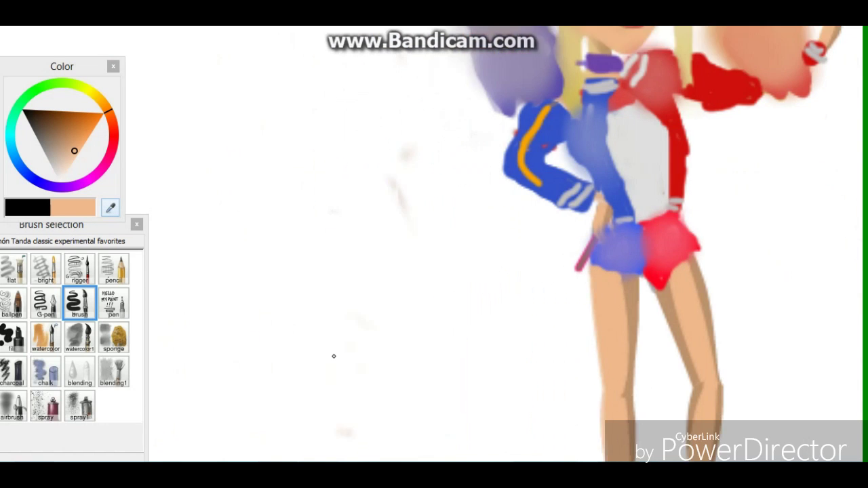
key(Right)
key(Right)
key(Right)
key(Right)
key(Up)
key(Down)
key(Down)
key(Down)
key(Down)
key(Up)
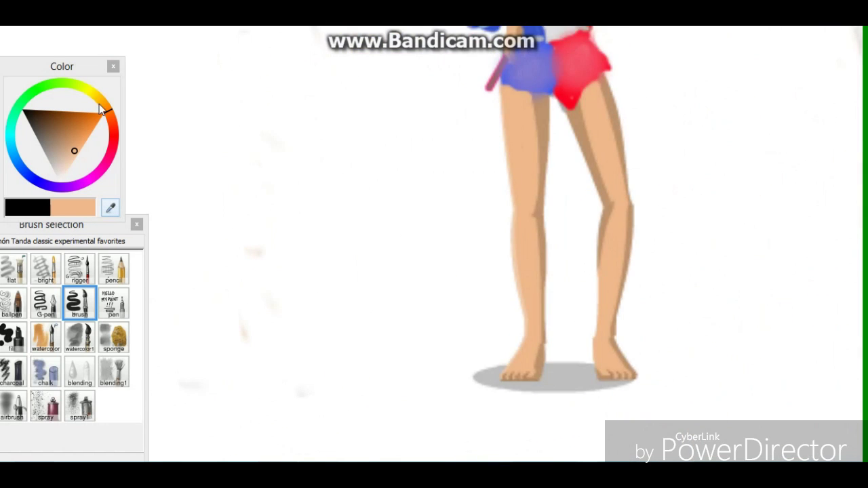
click(55, 162)
drag(524, 329, 506, 364)
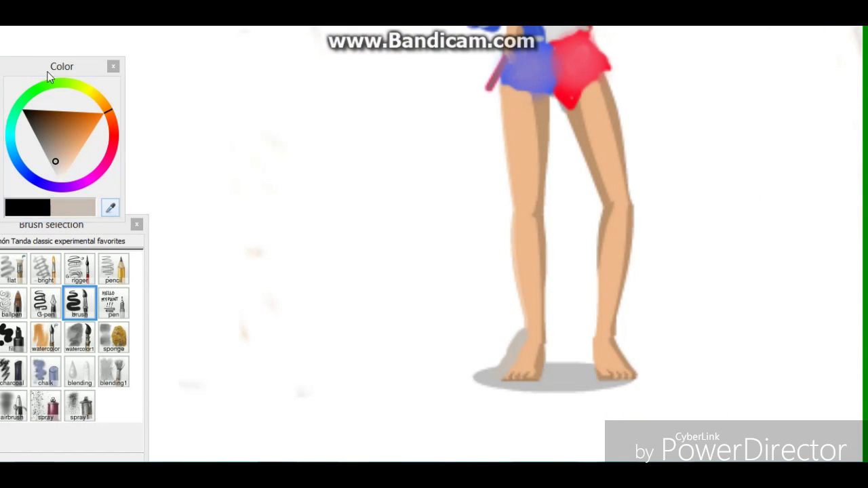
key(ctrl+z)
click(46, 150)
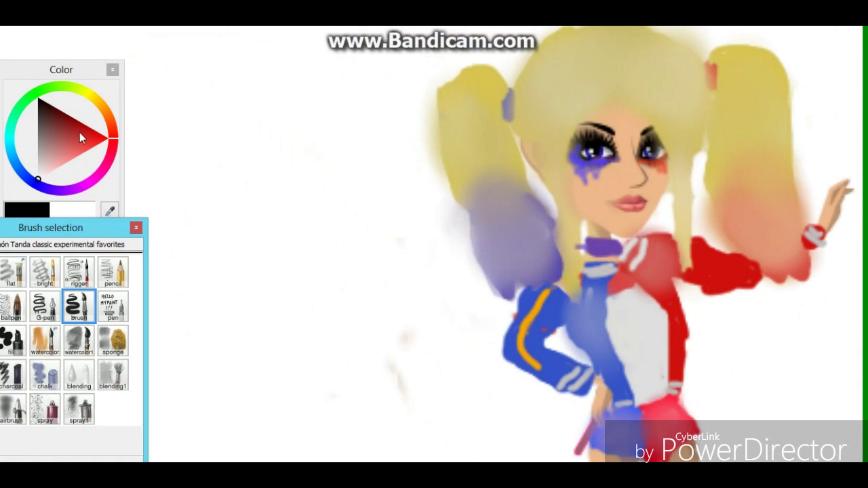
Handwrite "WE" in large bright red letters on the blank canvas beside the doll's head with the brush tool.
click(109, 138)
mouse_move(178, 139)
mouse_down()
mouse_move(245, 124)
mouse_move(274, 172)
mouse_up()
drag(281, 125, 316, 107)
drag(291, 146, 303, 144)
drag(277, 171, 308, 176)
Handwrite "ARE" in bright red below the first word.
drag(270, 231, 272, 286)
mouse_move(272, 231)
mouse_down()
mouse_move(296, 237)
mouse_move(282, 270)
mouse_move(331, 283)
mouse_up()
drag(368, 206, 332, 279)
drag(335, 250, 370, 243)
drag(338, 279, 400, 253)
Handwrite "DONE!!" in bright red below "ARE" to complete the closing message.
drag(226, 330, 240, 404)
drag(227, 334, 285, 378)
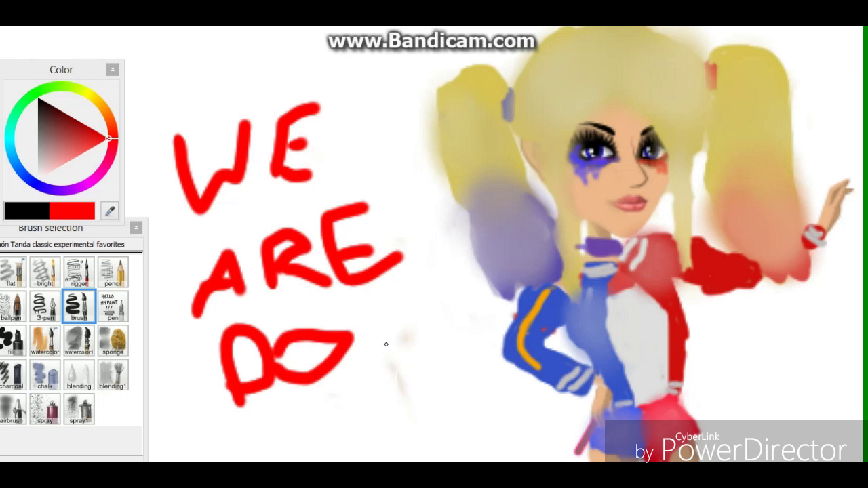
drag(373, 343, 409, 358)
drag(417, 313, 451, 305)
drag(445, 308, 446, 353)
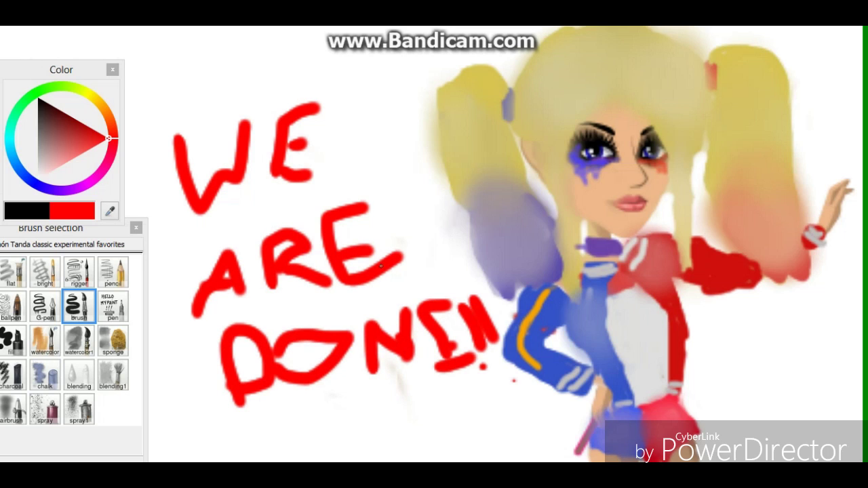